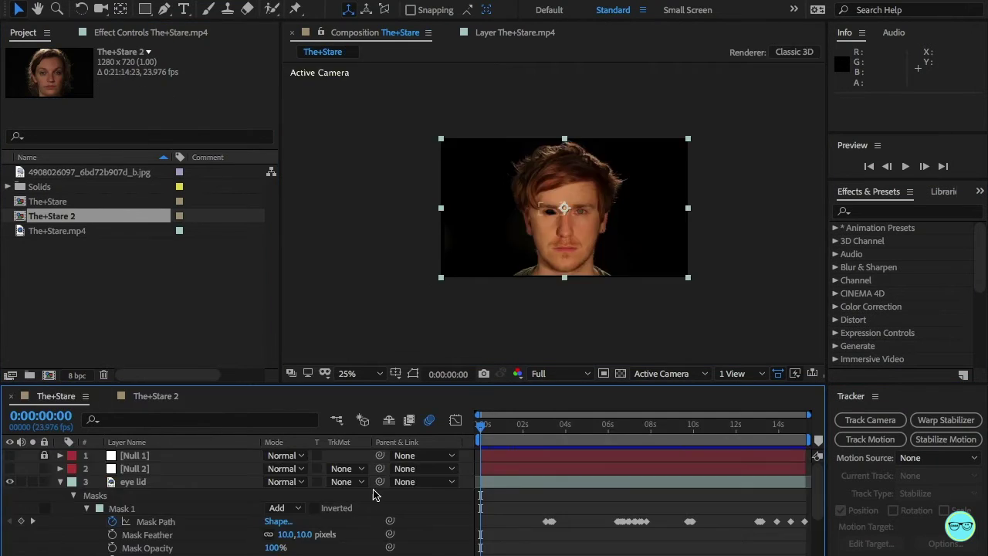
- Create a hidden 1280 x 720 px black solid and draw a closed mask on it around the eye nearer the frame's right
{"action": "scroll", "coordinate": [372, 494], "scroll_direction": "down", "scroll_amount": 3}
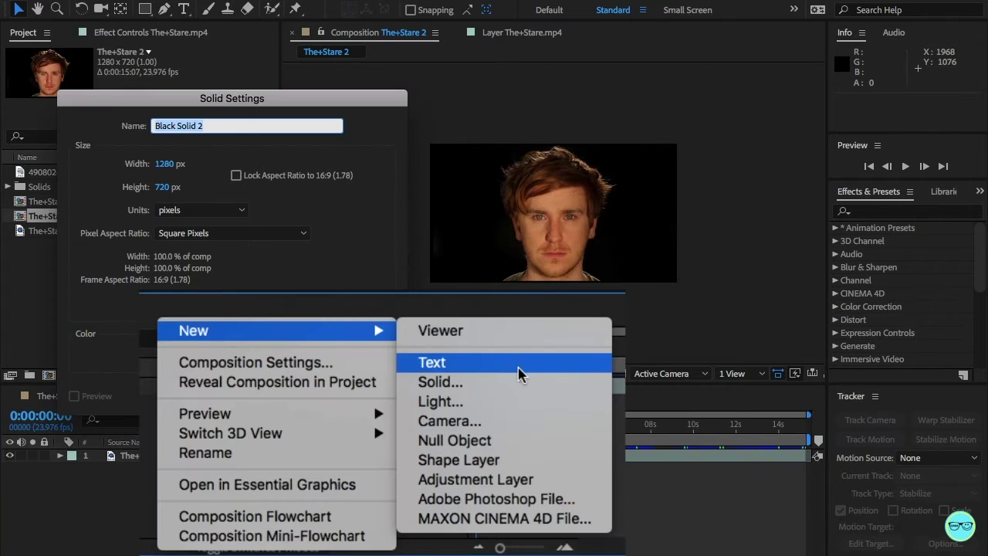
{"action": "key", "text": "Return"}
{"action": "left_click", "coordinate": [10, 455]}
{"action": "scroll", "coordinate": [438, 228], "scroll_direction": "up", "scroll_amount": 4}
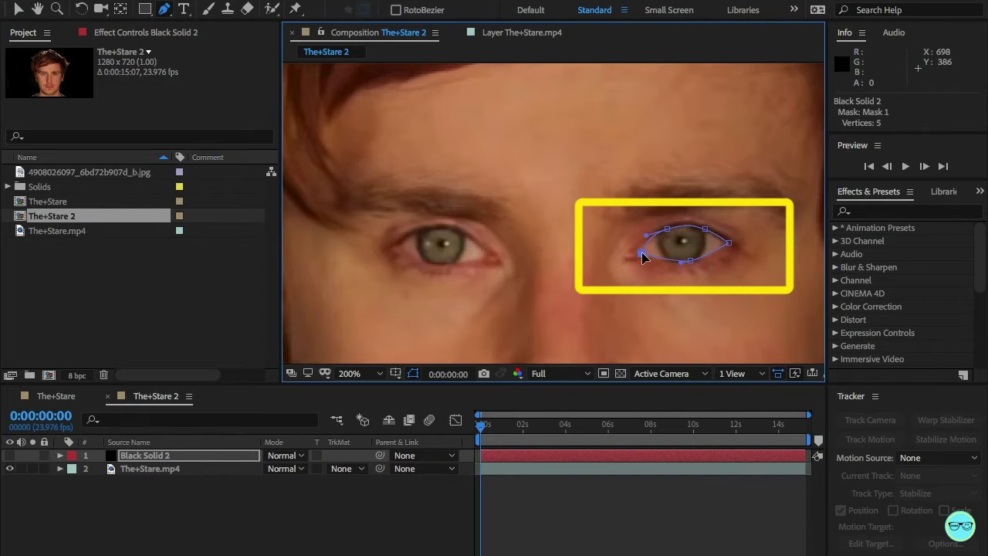
{"action": "left_click", "coordinate": [642, 255]}
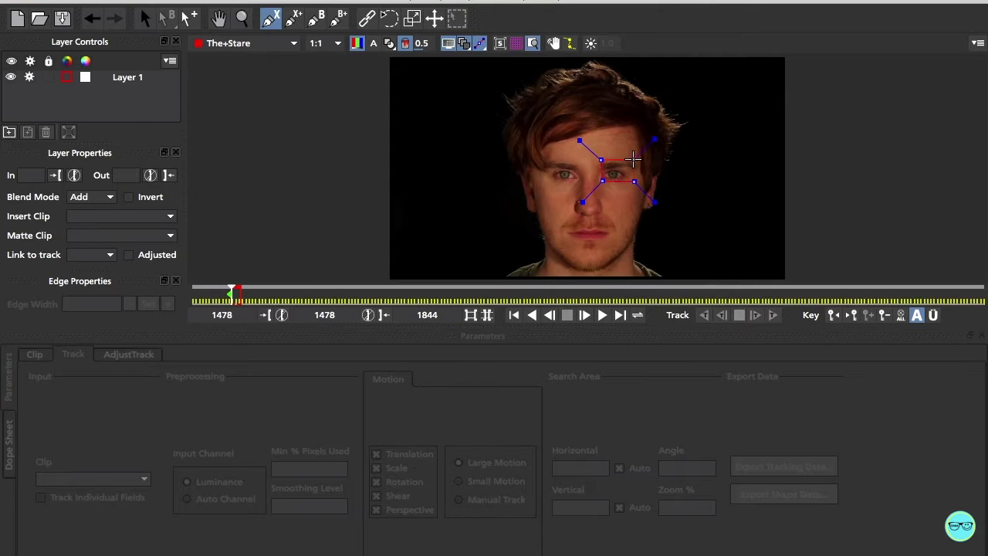
- Switch to mocha and track the rectangular spline around the same eye forward
{"action": "left_click", "coordinate": [771, 315]}
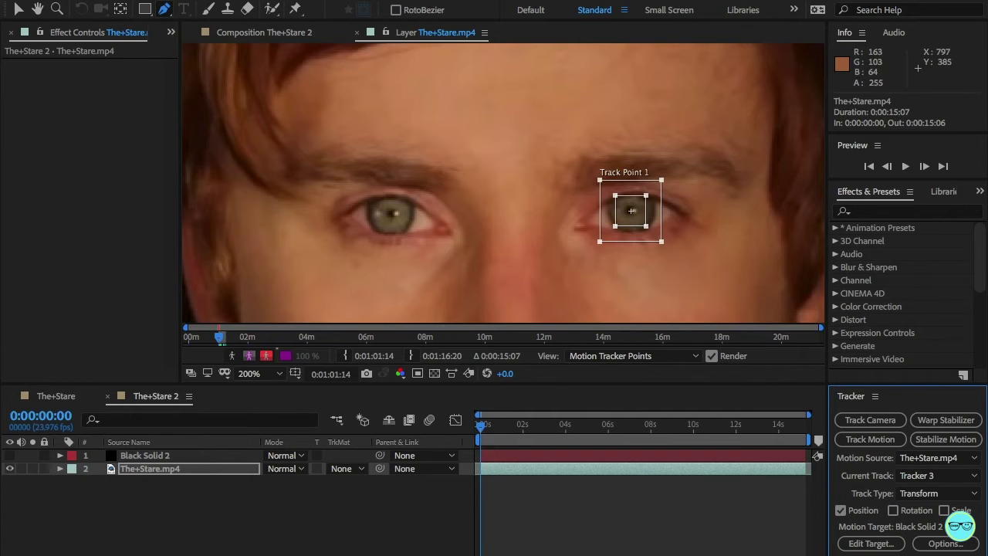
- Switch back to After Effects and adjust Track Point 1 over the eye around the blink near 0:00:03:05
{"action": "left_click_drag", "start_coordinate": [481, 426], "coordinate": [551, 429]}
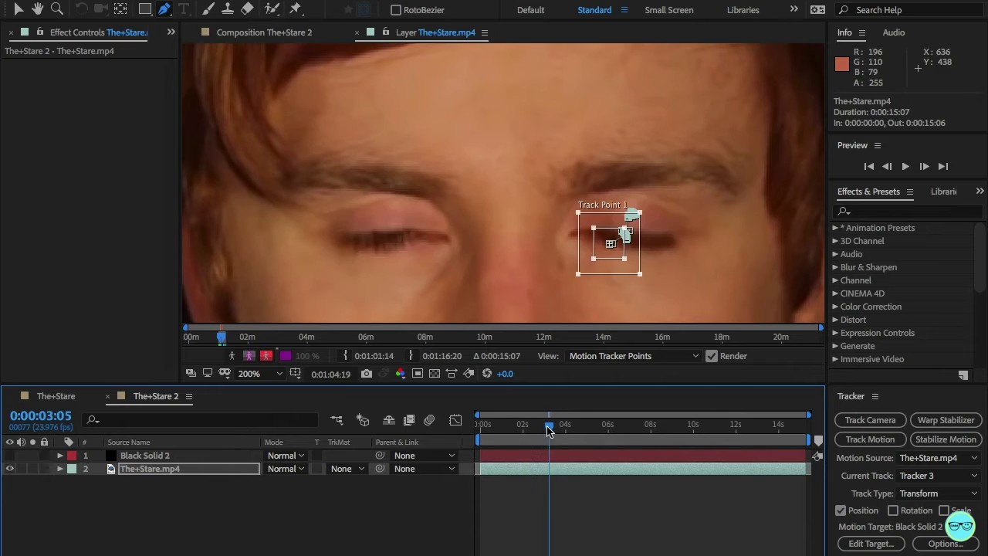
{"action": "left_click", "coordinate": [12, 16]}
{"action": "left_click_drag", "start_coordinate": [639, 268], "coordinate": [634, 244]}
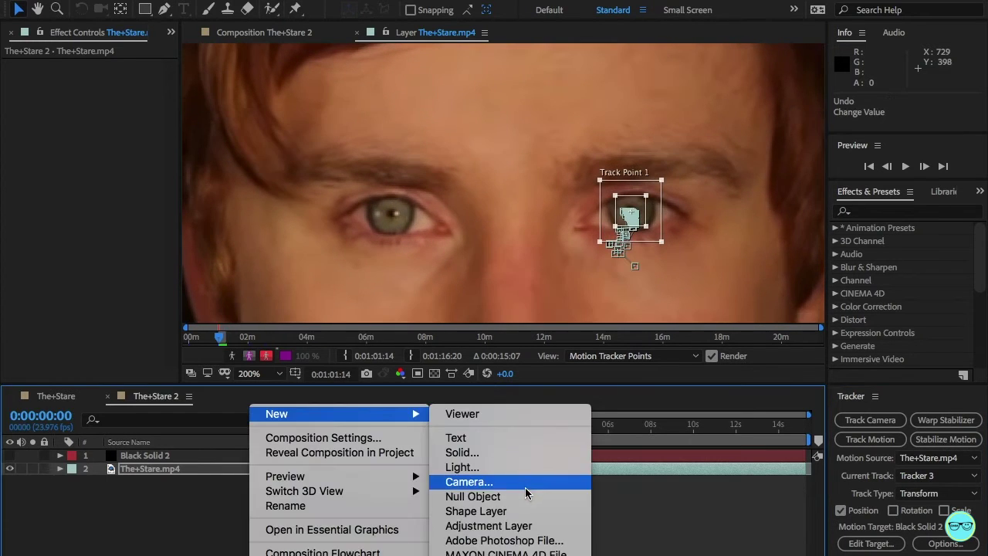
- Add a null object, hide it, and place it above Black Solid 2 in the layer stack
{"action": "left_click", "coordinate": [534, 497]}
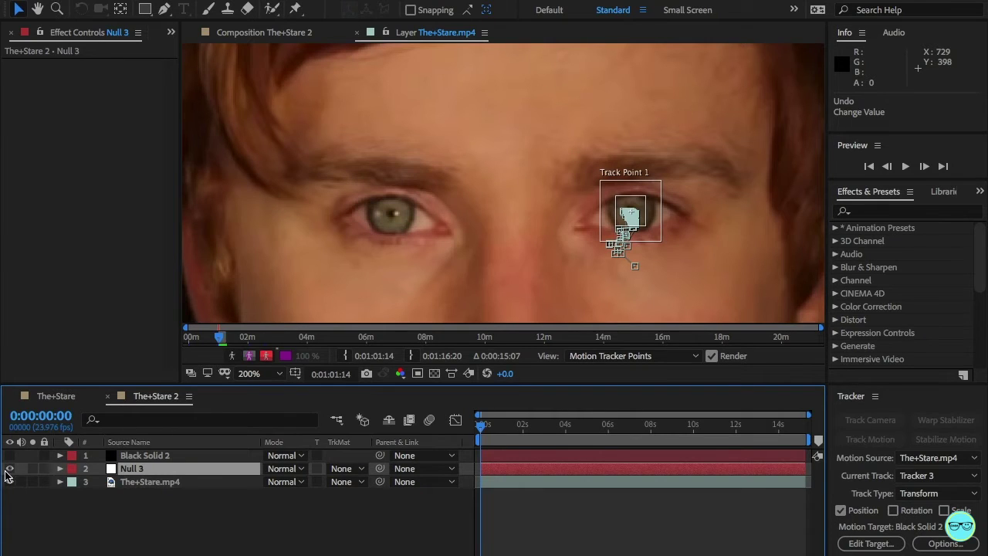
{"action": "left_click_drag", "start_coordinate": [166, 473], "coordinate": [170, 454]}
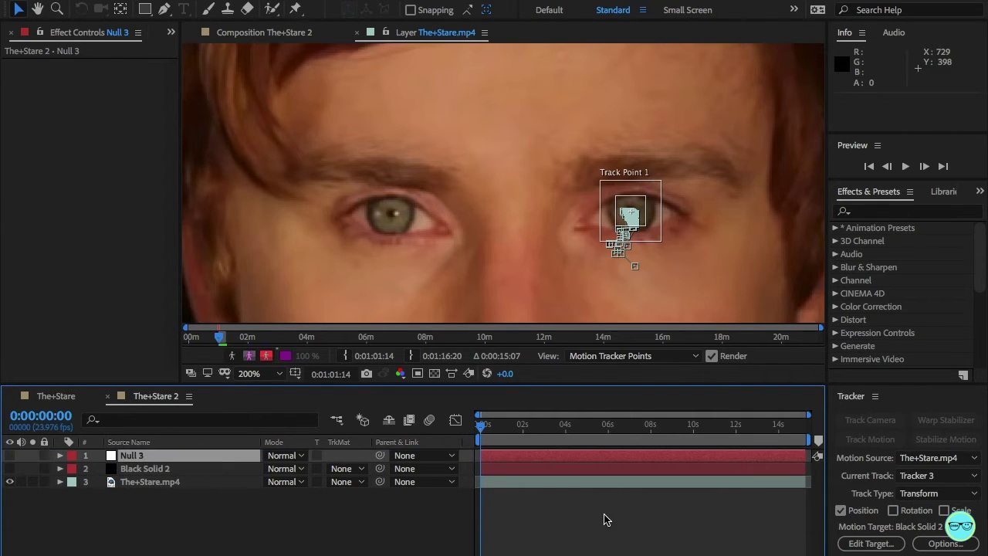
- Set the motion target of Tracker 3 to Null 3 and apply the tracking data
{"action": "left_click", "coordinate": [871, 543]}
{"action": "left_click", "coordinate": [540, 208]}
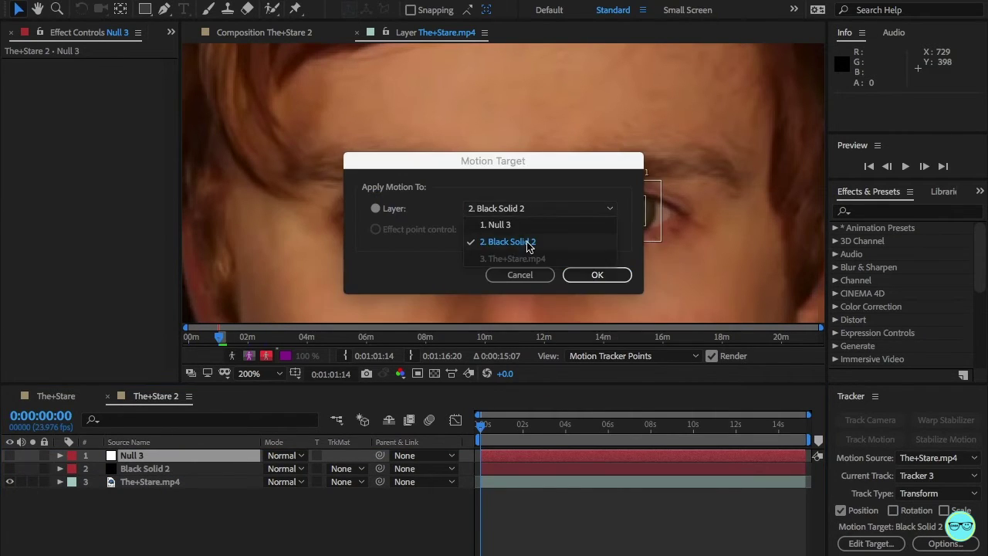
{"action": "left_click", "coordinate": [528, 230]}
{"action": "left_click", "coordinate": [606, 276]}
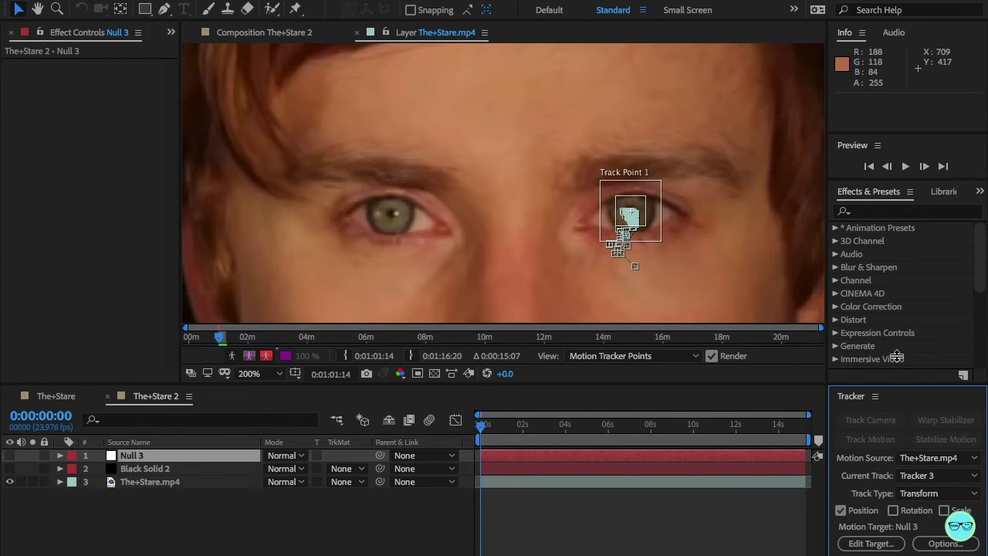
{"action": "left_click_drag", "start_coordinate": [896, 357], "coordinate": [898, 349]}
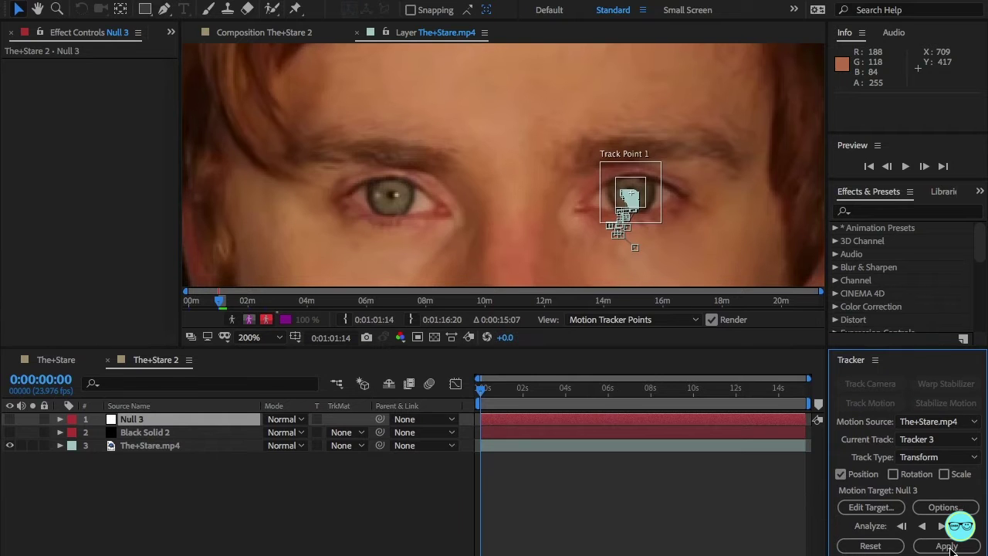
{"action": "left_click", "coordinate": [946, 546]}
{"action": "left_click", "coordinate": [575, 245]}
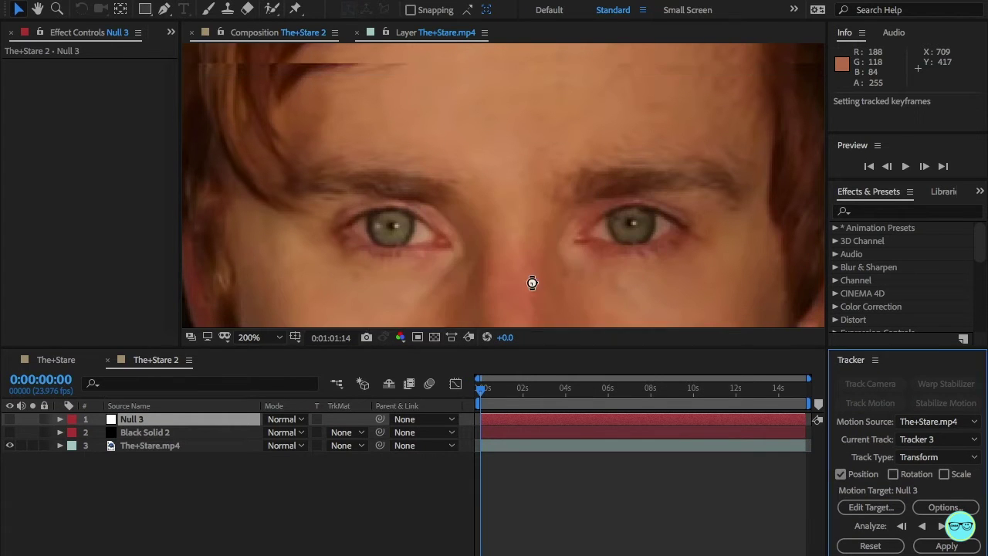
- Examine the null's tracked position frame by frame through the blink around 0:00:06:12
{"action": "left_click_drag", "start_coordinate": [480, 388], "coordinate": [624, 395]}
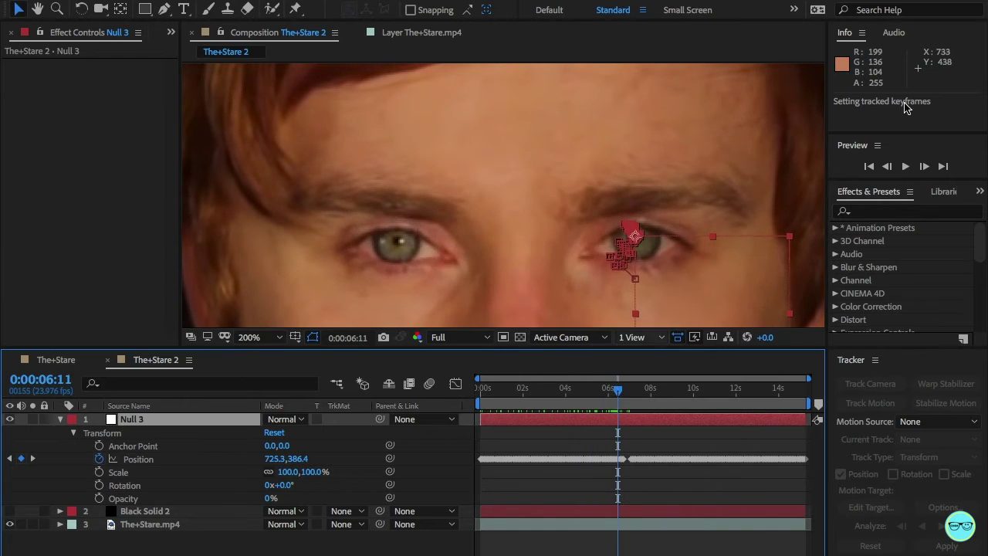
{"action": "key", "text": "equal"}
{"action": "left_click", "coordinate": [924, 166]}
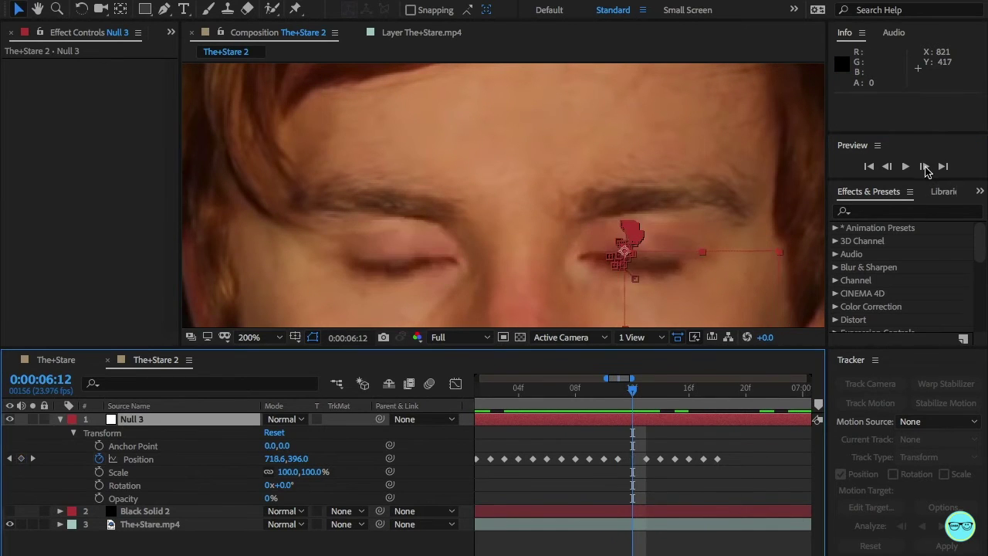
{"action": "left_click", "coordinate": [924, 167]}
{"action": "left_click", "coordinate": [925, 167]}
{"action": "double_click", "coordinate": [925, 168]}
{"action": "left_click", "coordinate": [925, 167]}
{"action": "left_click", "coordinate": [888, 168]}
{"action": "left_click", "coordinate": [887, 169]}
{"action": "left_click", "coordinate": [924, 168]}
- Undo a freehand nudge of the null and adjust its Position value instead
{"action": "mouse_move", "coordinate": [623, 245]}
{"action": "left_mouse_down"}
{"action": "mouse_move", "coordinate": [638, 241]}
{"action": "mouse_move", "coordinate": [622, 246]}
{"action": "left_mouse_up"}
{"action": "key", "text": "ctrl+z"}
{"action": "left_click_drag", "start_coordinate": [274, 460], "coordinate": [280, 461]}
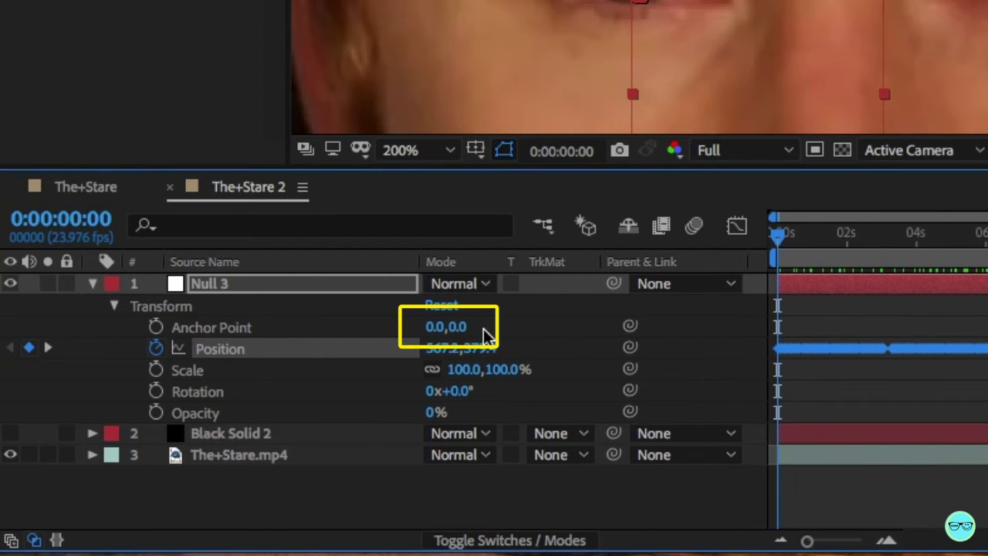
- Collapse the properties of Null 3 and hide the layer
{"action": "left_click", "coordinate": [90, 283]}
{"action": "left_click", "coordinate": [272, 409]}
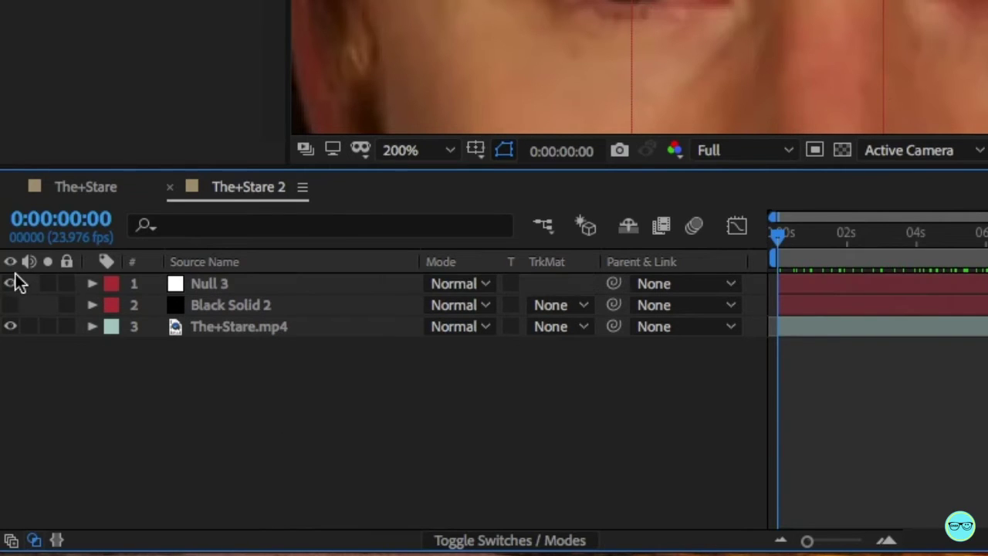
{"action": "left_click", "coordinate": [9, 286]}
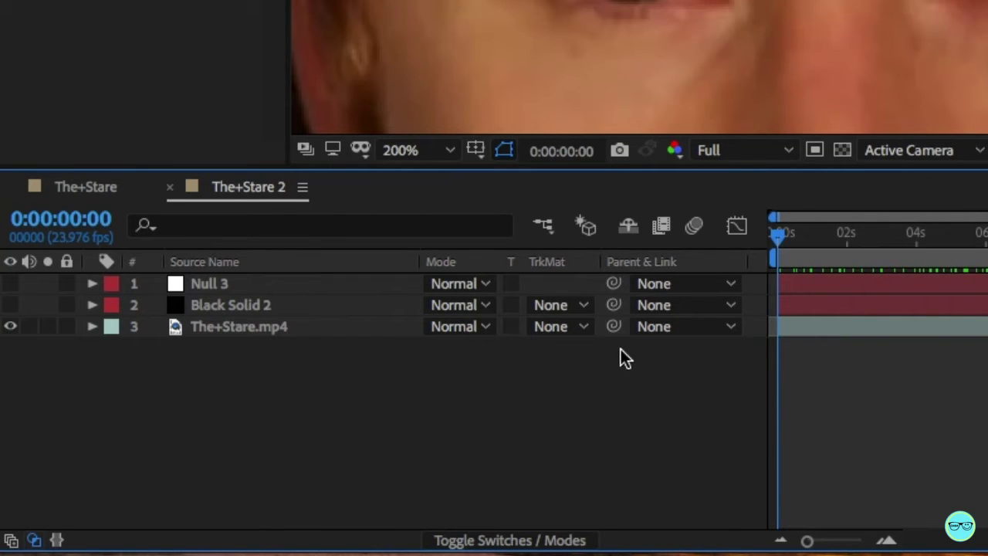
- Make Black Solid 2 visible and parent it to Null 3
{"action": "left_click", "coordinate": [10, 306]}
{"action": "left_click_drag", "start_coordinate": [614, 304], "coordinate": [308, 281]}
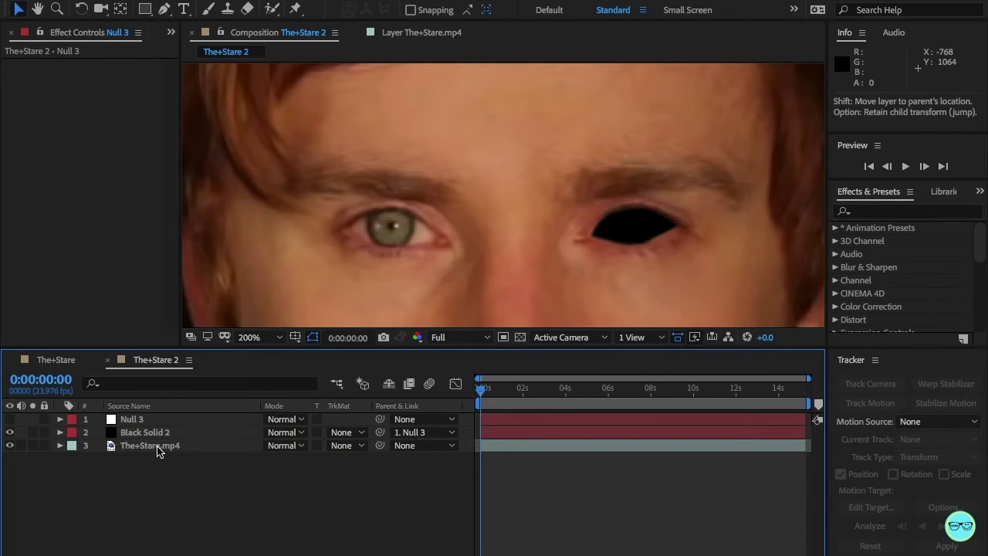
- Duplicate the The+Stare.mp4 layer and rename the copy Eye Reflection
{"action": "left_click", "coordinate": [250, 334]}
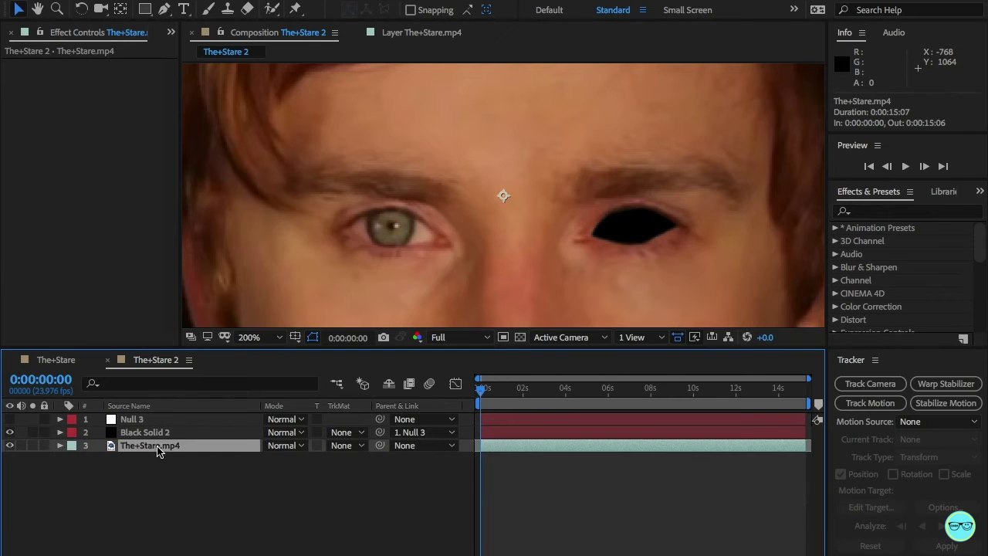
{"action": "key", "text": "ctrl+d"}
{"action": "right_click", "coordinate": [157, 451]}
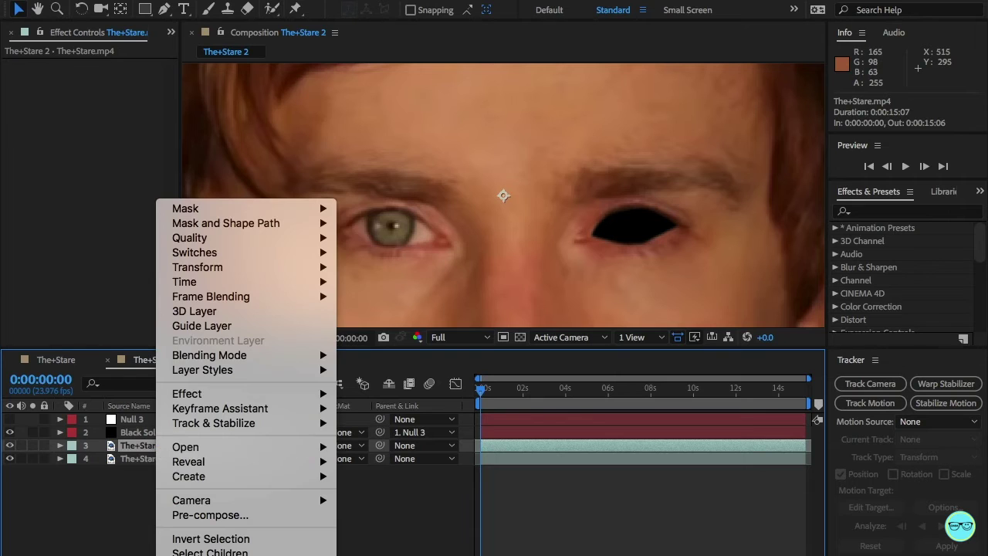
{"action": "key", "text": "Escape"}
{"action": "key", "text": "Return"}
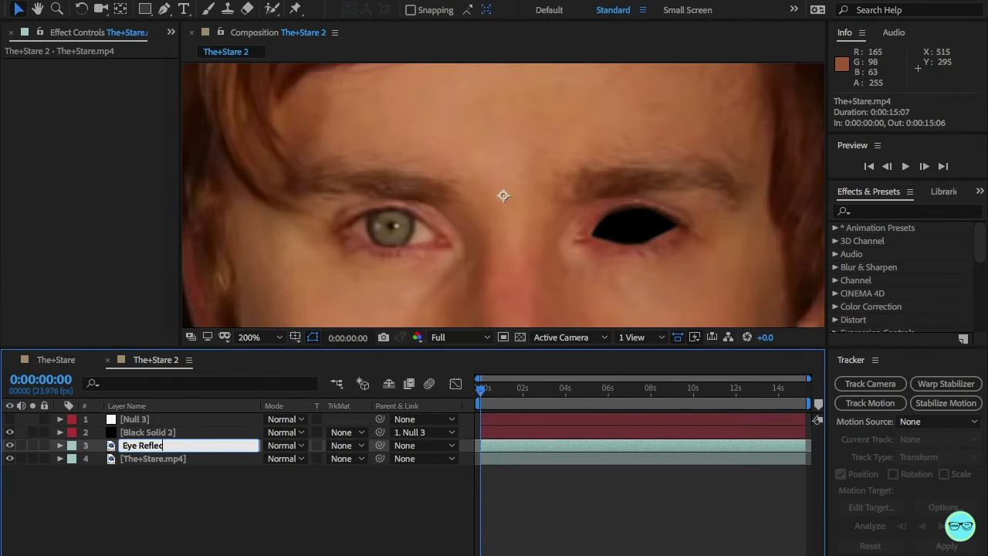
{"action": "type", "text": "Eye Reflection"}
{"action": "key", "text": "Return"}
- Hide Black Solid 2 and draw a small closed mask around the pupil's light reflection on the Eye Reflection layer
{"action": "scroll", "coordinate": [394, 181], "scroll_direction": "up", "scroll_amount": 3}
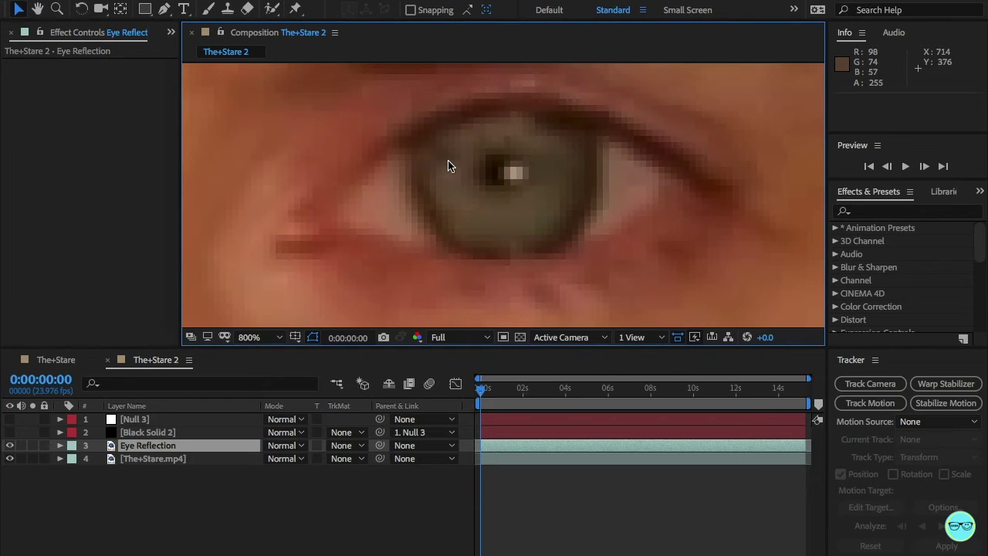
{"action": "left_click", "coordinate": [162, 8]}
{"action": "left_click", "coordinate": [511, 166]}
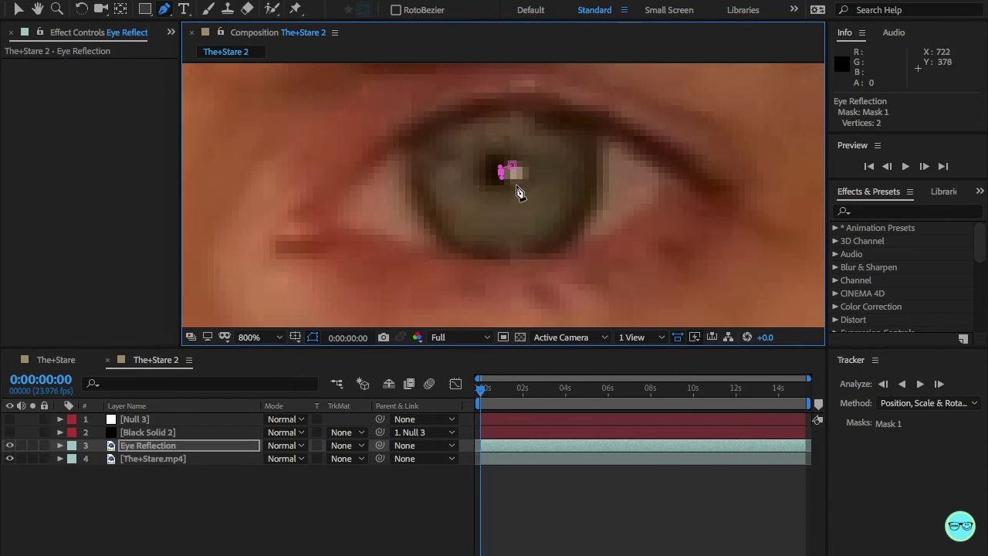
{"action": "right_click", "coordinate": [522, 183]}
{"action": "left_click", "coordinate": [530, 173]}
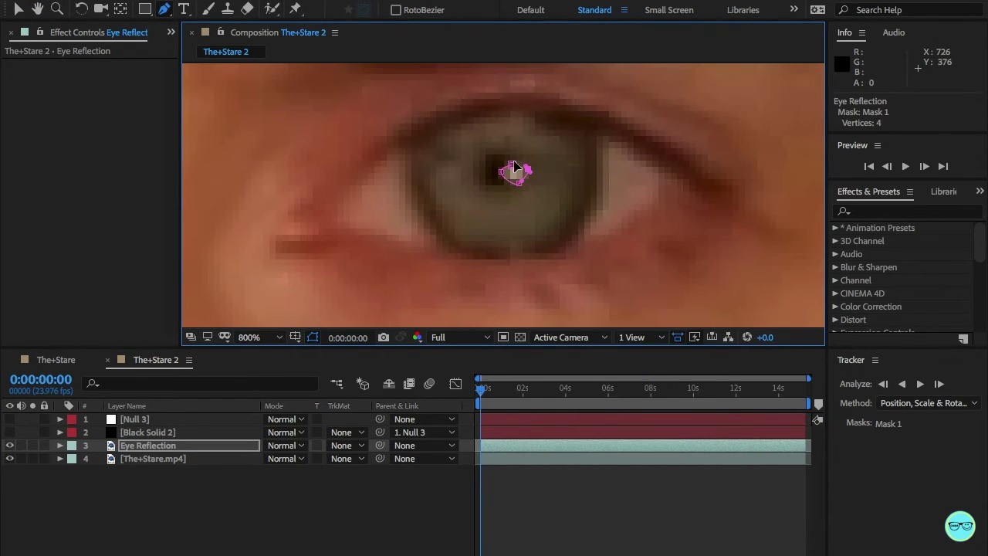
{"action": "left_click", "coordinate": [512, 166]}
{"action": "left_click", "coordinate": [10, 459]}
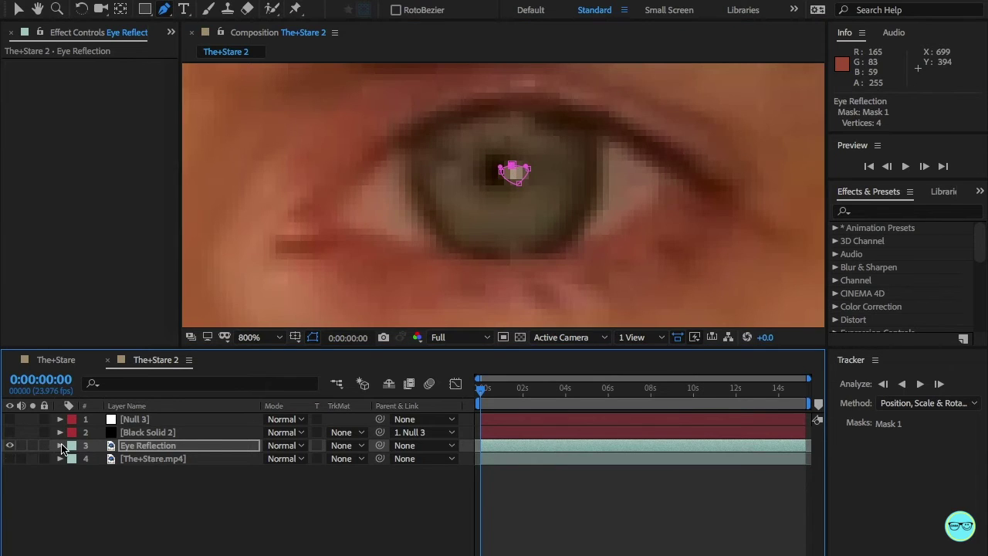
- Apply Freeze Frame to the Eye Reflection layer at 0:00:00:00
{"action": "right_click", "coordinate": [195, 448]}
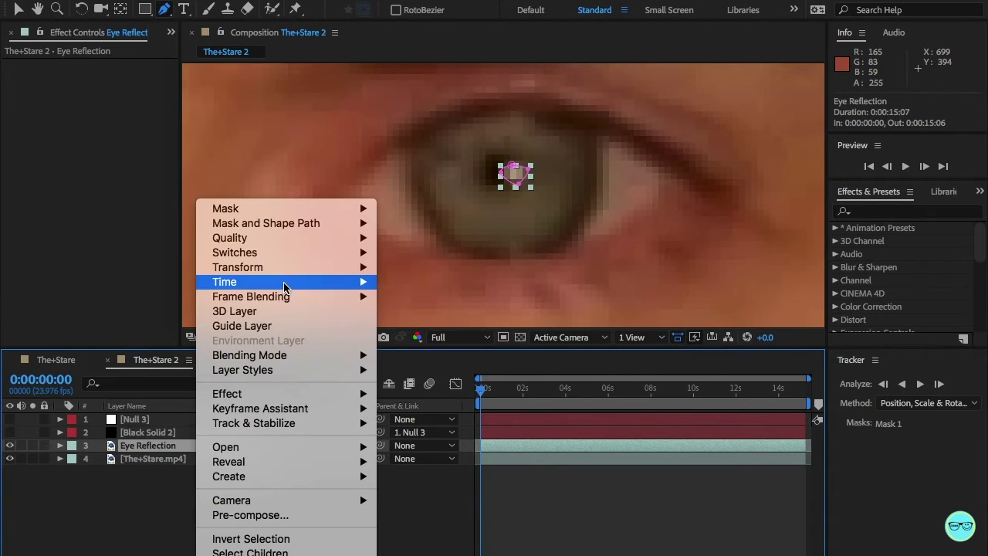
{"action": "mouse_move", "coordinate": [284, 287]}
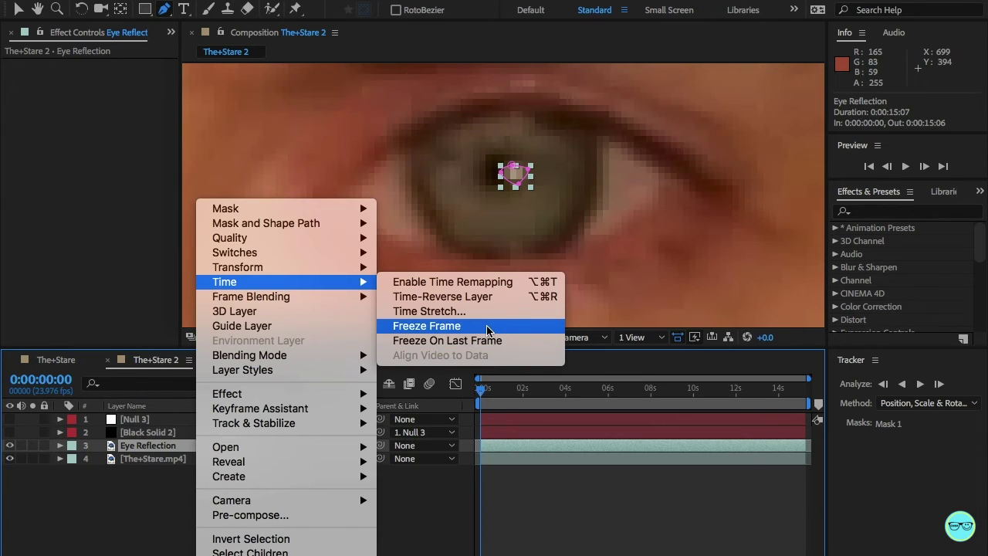
{"action": "left_click", "coordinate": [427, 326]}
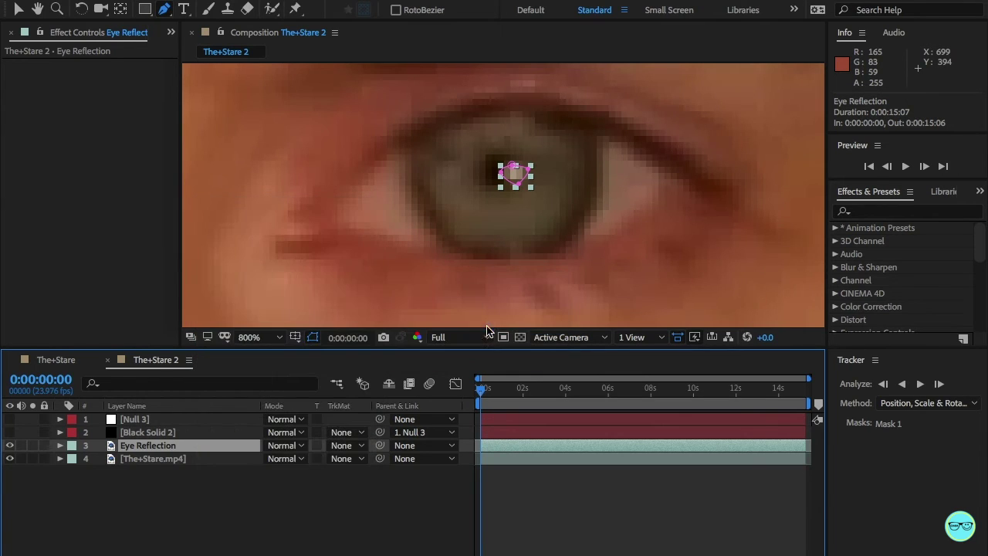
{"action": "left_click", "coordinate": [257, 552]}
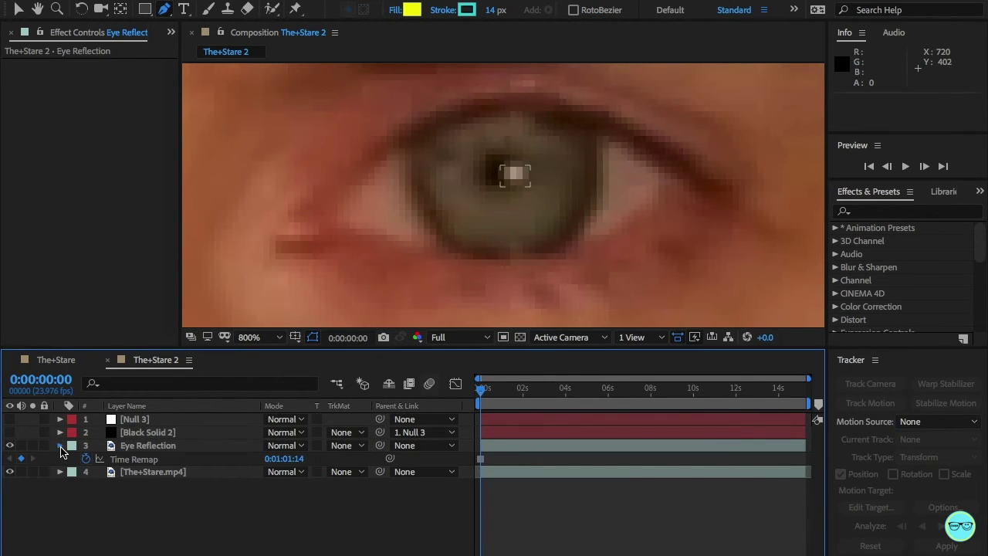
- Parent Eye Reflection to Null 3 and move it above Black Solid 2 in the layer stack
{"action": "left_click", "coordinate": [60, 446]}
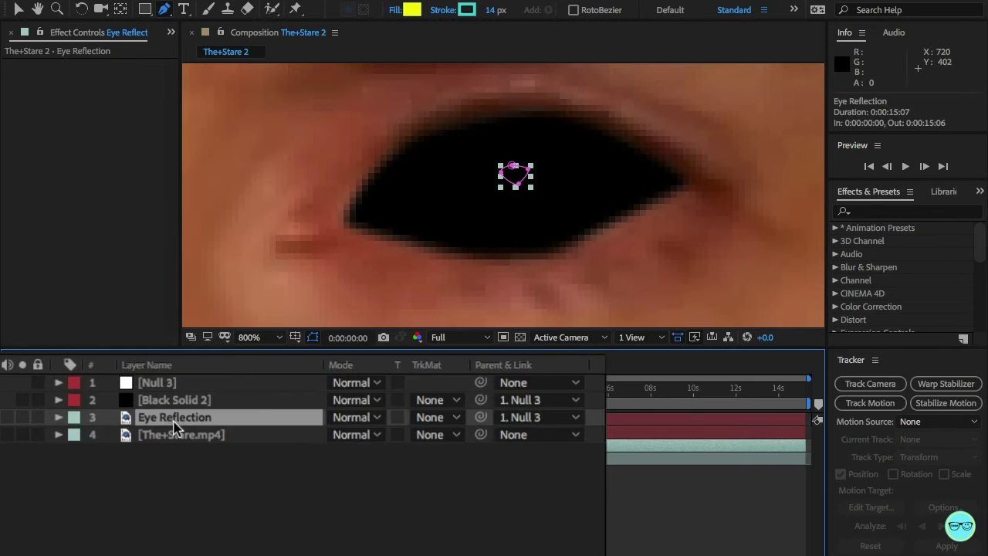
{"action": "left_click_drag", "start_coordinate": [176, 419], "coordinate": [175, 392]}
- Set the feather of Mask 1 on the Eye Reflection layer to 1 pixel
{"action": "left_click", "coordinate": [59, 400]}
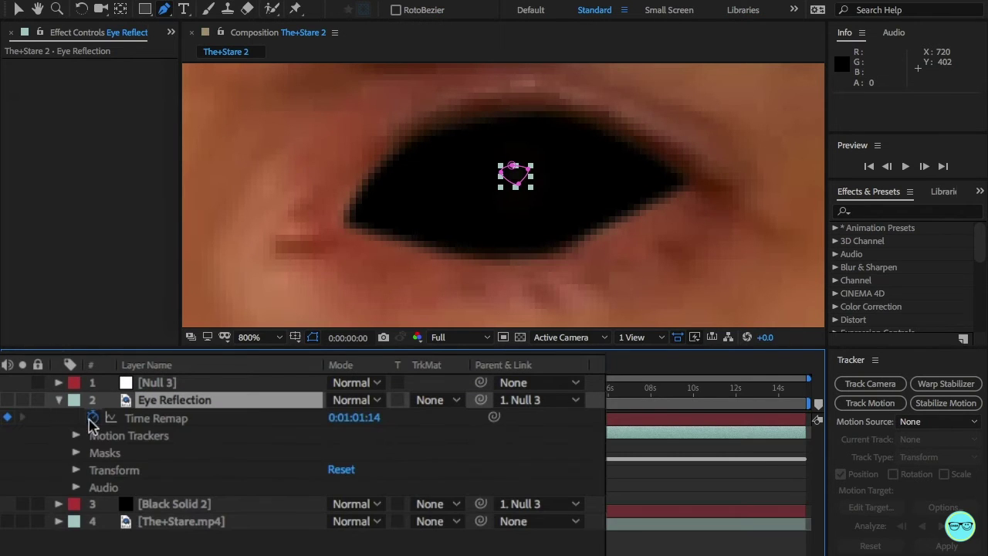
{"action": "left_click", "coordinate": [158, 407]}
{"action": "key", "text": "m"}
{"action": "key", "text": "m"}
{"action": "key", "text": "m"}
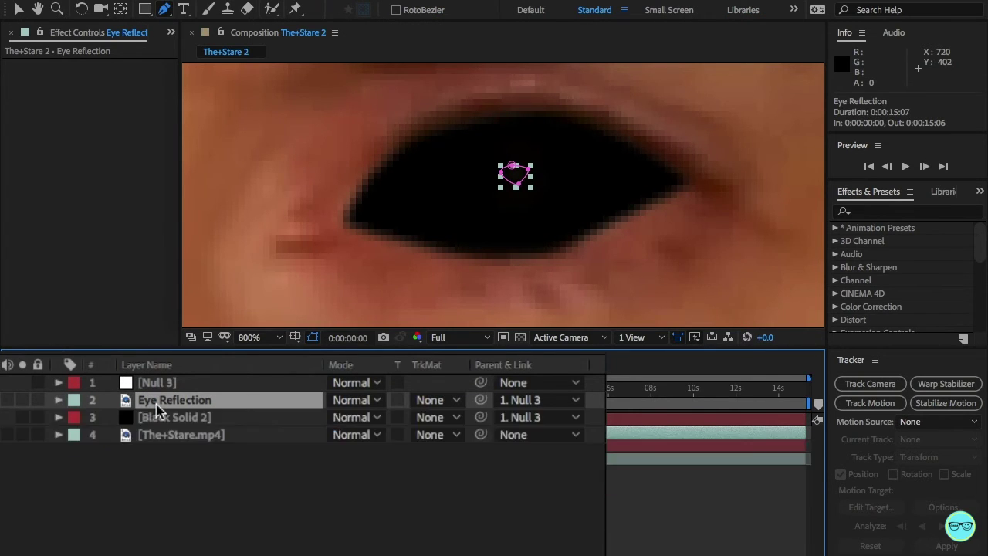
{"action": "left_click", "coordinate": [379, 452]}
{"action": "type", "text": "0"}
{"action": "key", "text": "Return"}
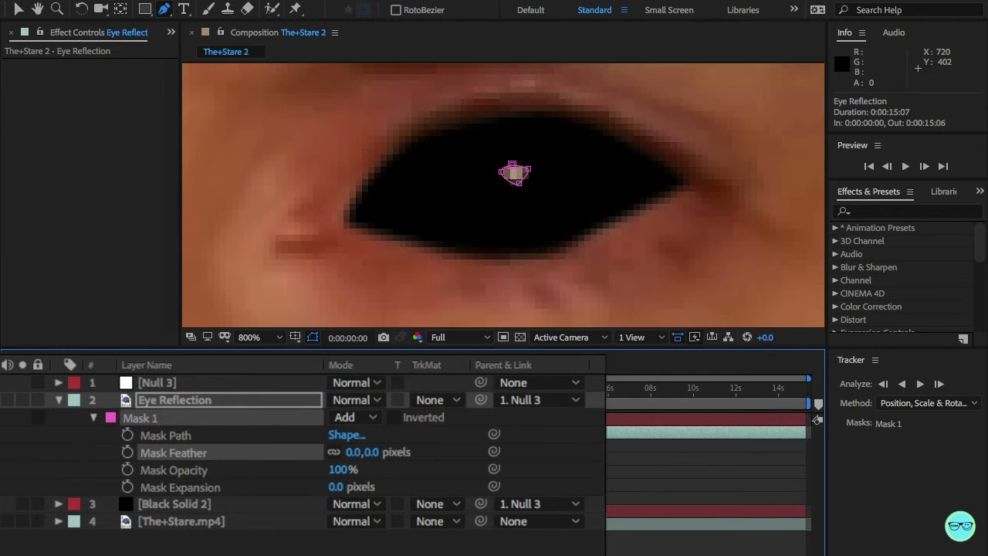
{"action": "left_click", "coordinate": [372, 452]}
{"action": "type", "text": "1"}
{"action": "key", "text": "Return"}
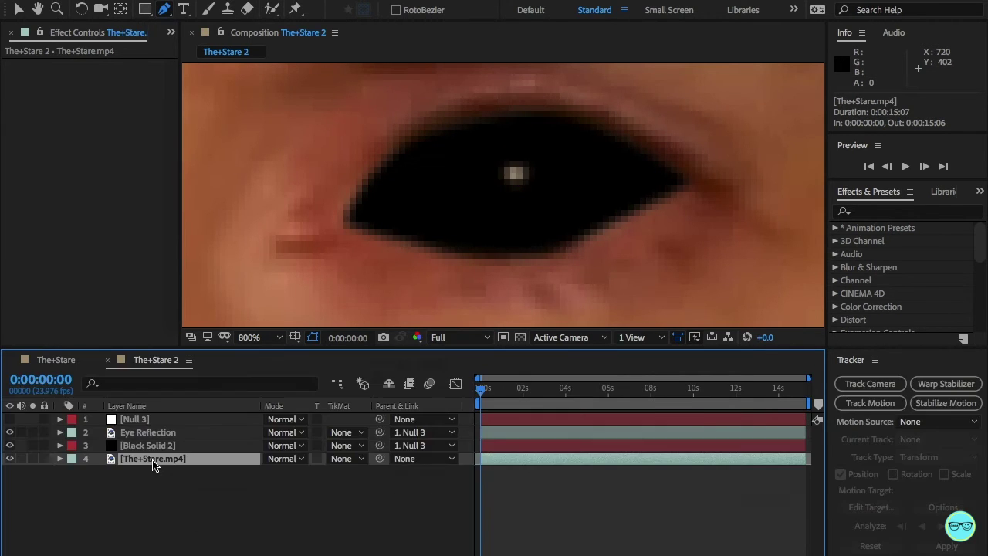
- Duplicate the The+Stare.mp4 layer and name the copy "eye lid"
{"action": "key", "text": "ctrl+d"}
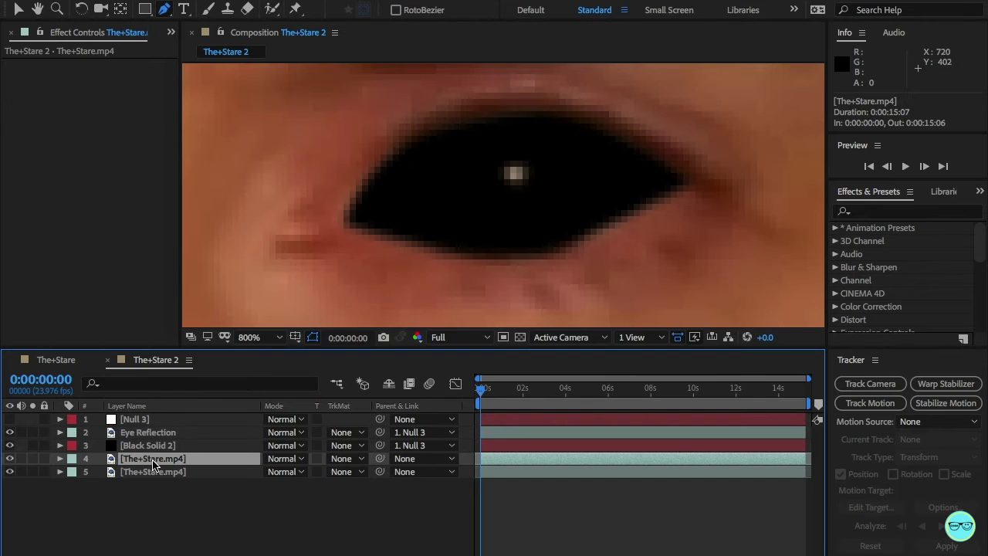
{"action": "double_click", "coordinate": [153, 458]}
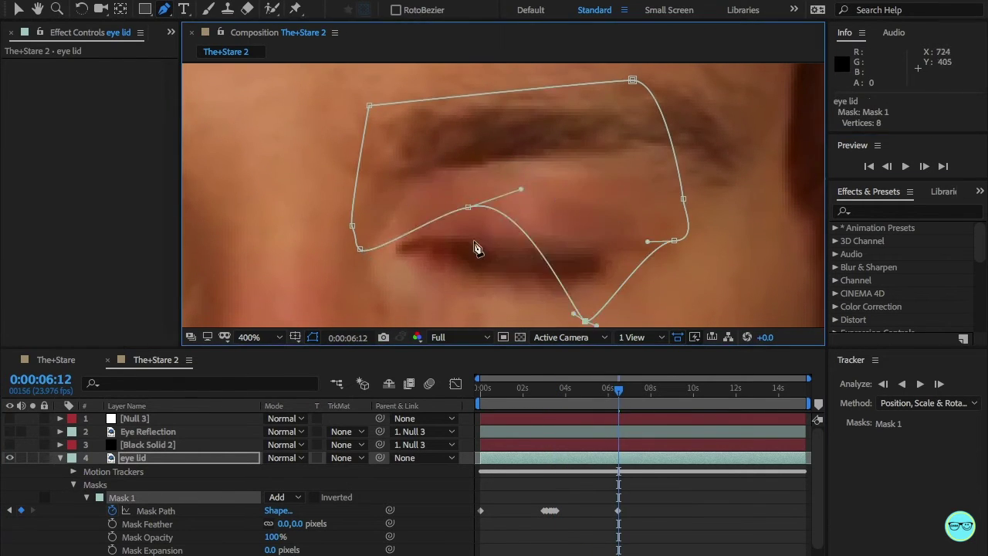
- Reshape the lower edge of the eye lid layer's Mask 1 frame by frame from 0:00:06:12 to follow the blink
{"action": "left_click", "coordinate": [924, 166]}
{"action": "left_click_drag", "start_coordinate": [359, 249], "coordinate": [371, 271]}
{"action": "left_click", "coordinate": [924, 166]}
{"action": "left_click_drag", "start_coordinate": [441, 224], "coordinate": [462, 315]}
{"action": "left_click", "coordinate": [924, 166]}
{"action": "left_click_drag", "start_coordinate": [549, 207], "coordinate": [541, 234]}
{"action": "left_click_drag", "start_coordinate": [462, 315], "coordinate": [468, 236]}
{"action": "left_click", "coordinate": [924, 166]}
{"action": "left_click_drag", "start_coordinate": [540, 234], "coordinate": [542, 210]}
{"action": "left_click_drag", "start_coordinate": [468, 236], "coordinate": [479, 300]}
- Lower the vertex on the outer lower edge of the eyelid mask beneath the eye and advance to 0:00:07:12
{"action": "left_click", "coordinate": [924, 167]}
{"action": "left_click", "coordinate": [924, 169]}
{"action": "left_click", "coordinate": [924, 168]}
{"action": "left_click_drag", "start_coordinate": [552, 200], "coordinate": [569, 312]}
{"action": "left_click", "coordinate": [925, 168]}
{"action": "left_click", "coordinate": [925, 169]}
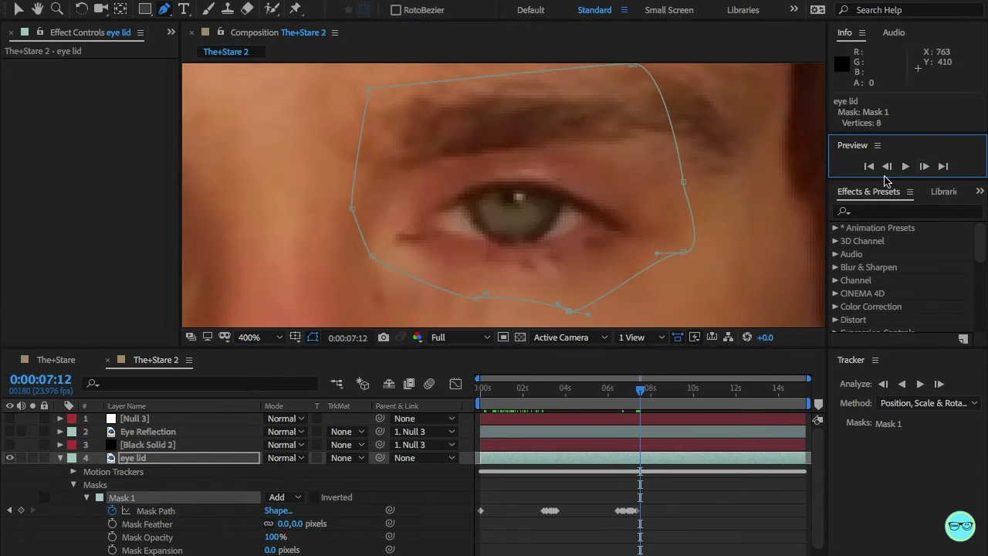
- Raise the eyelid mask's two lower vertices to the upper lid line between 0:00:07:12 and 0:00:07:17
{"action": "left_click_drag", "start_coordinate": [479, 306], "coordinate": [467, 203]}
{"action": "left_click_drag", "start_coordinate": [569, 312], "coordinate": [560, 185]}
{"action": "left_click", "coordinate": [925, 168]}
{"action": "left_click_drag", "start_coordinate": [467, 202], "coordinate": [465, 193]}
{"action": "left_click", "coordinate": [927, 168]}
{"action": "left_click", "coordinate": [926, 169]}
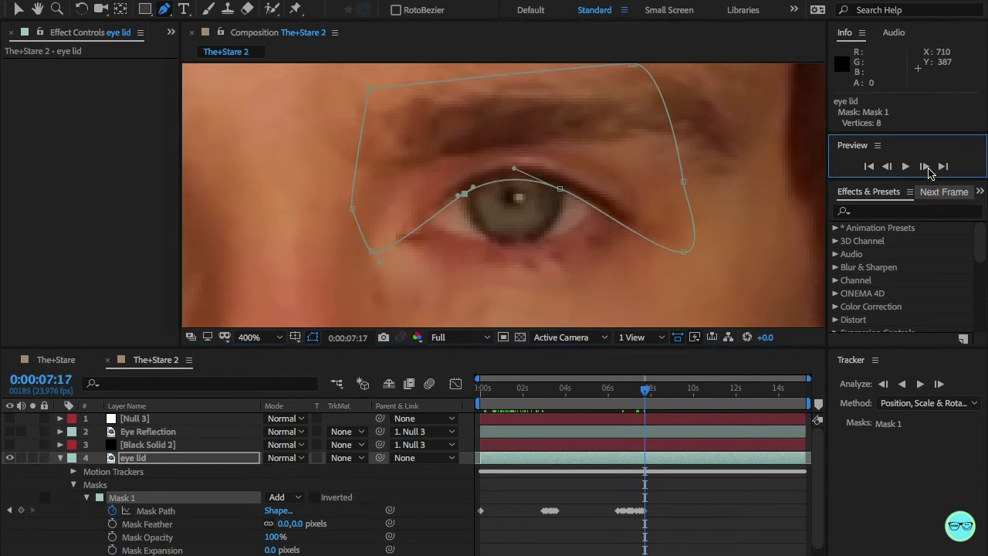
- Go to the blink around 13 seconds and lower the two vertices of the eyelid mask along the upper lid
{"action": "left_click_drag", "start_coordinate": [645, 392], "coordinate": [756, 399]}
{"action": "left_click", "coordinate": [925, 168]}
{"action": "left_click", "coordinate": [926, 168]}
{"action": "left_click_drag", "start_coordinate": [465, 193], "coordinate": [458, 221]}
{"action": "mouse_move", "coordinate": [560, 185]}
{"action": "left_mouse_down"}
{"action": "mouse_move", "coordinate": [561, 224]}
{"action": "mouse_move", "coordinate": [552, 200]}
{"action": "left_mouse_up"}
{"action": "left_click", "coordinate": [924, 169]}
{"action": "left_click", "coordinate": [925, 169]}
{"action": "left_click", "coordinate": [925, 169]}
- Raise the eyelid mask's two lower vertices frame by frame with the opening lid, up to 0:00:13:20
{"action": "left_click_drag", "start_coordinate": [467, 217], "coordinate": [469, 193]}
{"action": "left_click", "coordinate": [925, 169]}
{"action": "left_click", "coordinate": [925, 169]}
{"action": "left_click_drag", "start_coordinate": [552, 199], "coordinate": [553, 182]}
{"action": "left_click", "coordinate": [930, 168]}
{"action": "left_click", "coordinate": [926, 168]}
{"action": "left_click_drag", "start_coordinate": [470, 193], "coordinate": [468, 188]}
{"action": "left_click", "coordinate": [925, 168]}
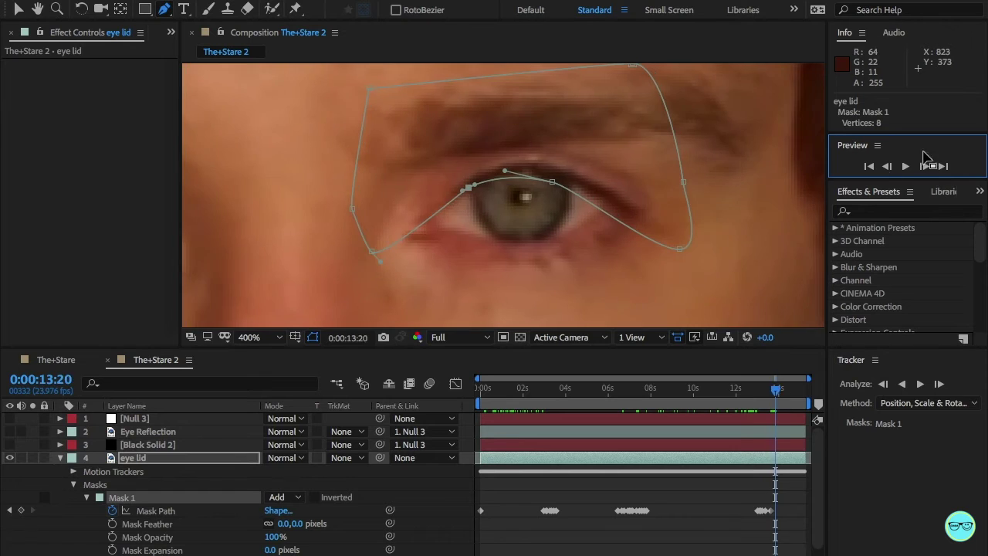
- Near the end of the clip, select Mask 1 on the eye lid layer and move its outer lid vertex below the eye
{"action": "left_click_drag", "start_coordinate": [775, 392], "coordinate": [804, 393]}
{"action": "left_click", "coordinate": [928, 169]}
{"action": "left_click", "coordinate": [122, 498]}
{"action": "left_click_drag", "start_coordinate": [553, 183], "coordinate": [548, 262]}
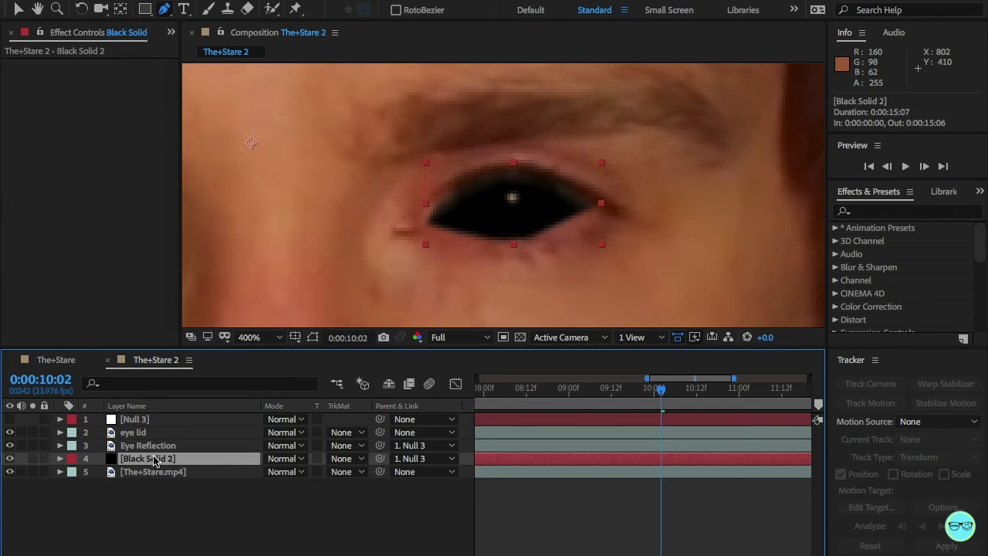
{"action": "key", "text": "ctrl+d"}
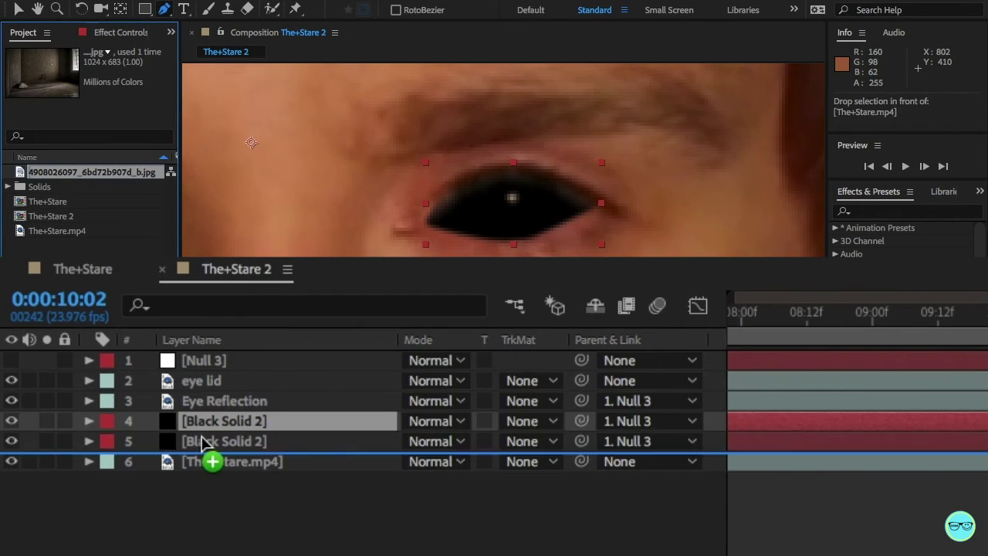
{"action": "left_click_drag", "start_coordinate": [209, 463], "coordinate": [205, 437]}
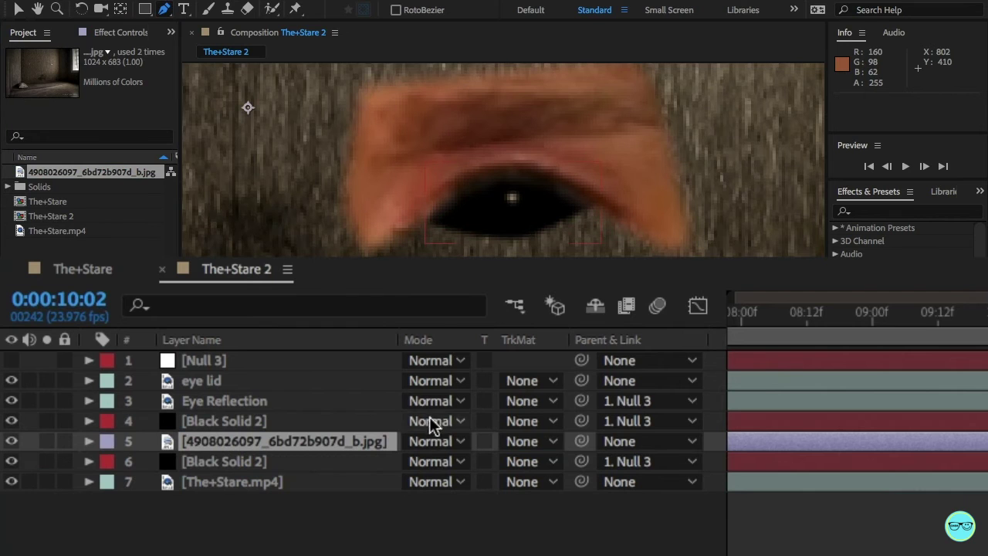
{"action": "key", "text": "F4"}
{"action": "left_click", "coordinate": [535, 440]}
{"action": "left_click", "coordinate": [89, 441]}
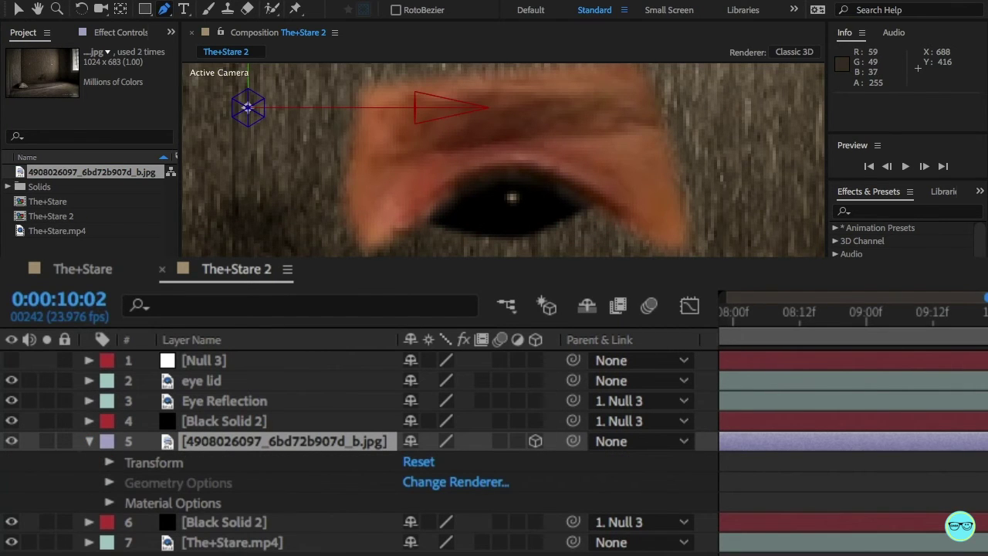
{"action": "scroll", "coordinate": [503, 159], "scroll_direction": "down", "scroll_amount": 5}
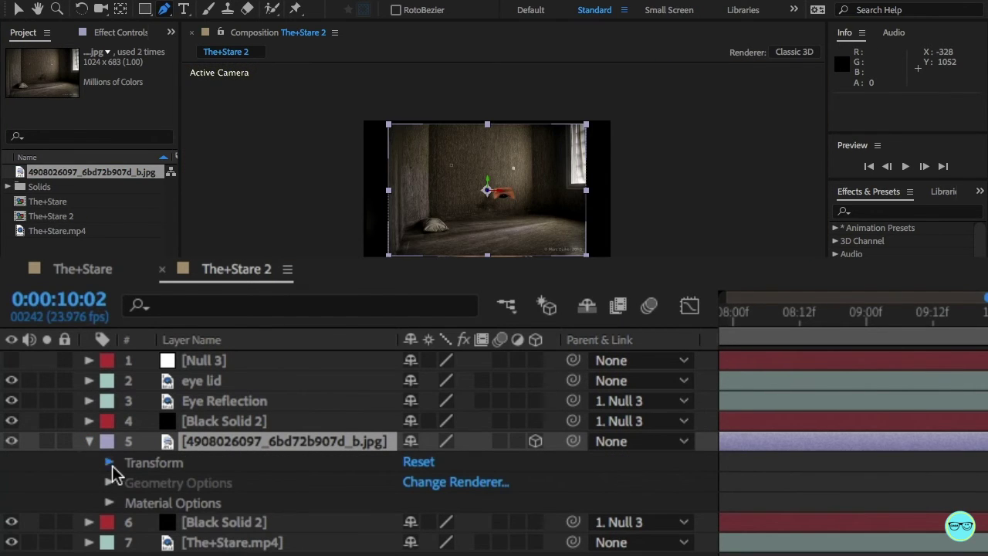
{"action": "left_click", "coordinate": [109, 463]}
{"action": "scroll", "coordinate": [479, 488], "scroll_direction": "down", "scroll_amount": 2}
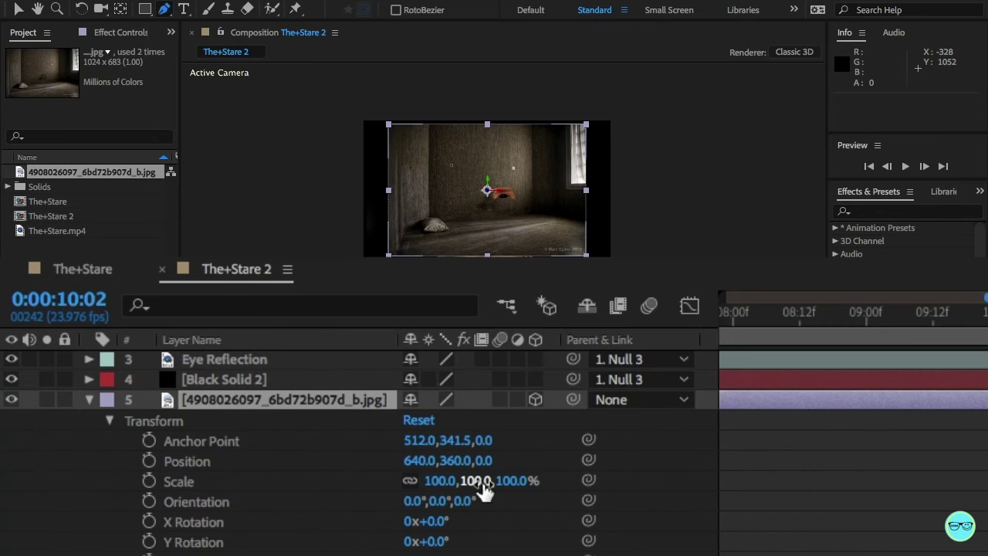
{"action": "scroll", "coordinate": [454, 486], "scroll_direction": "up", "scroll_amount": 1}
{"action": "left_click_drag", "start_coordinate": [455, 483], "coordinate": [399, 494]}
{"action": "key", "text": "ctrl+z"}
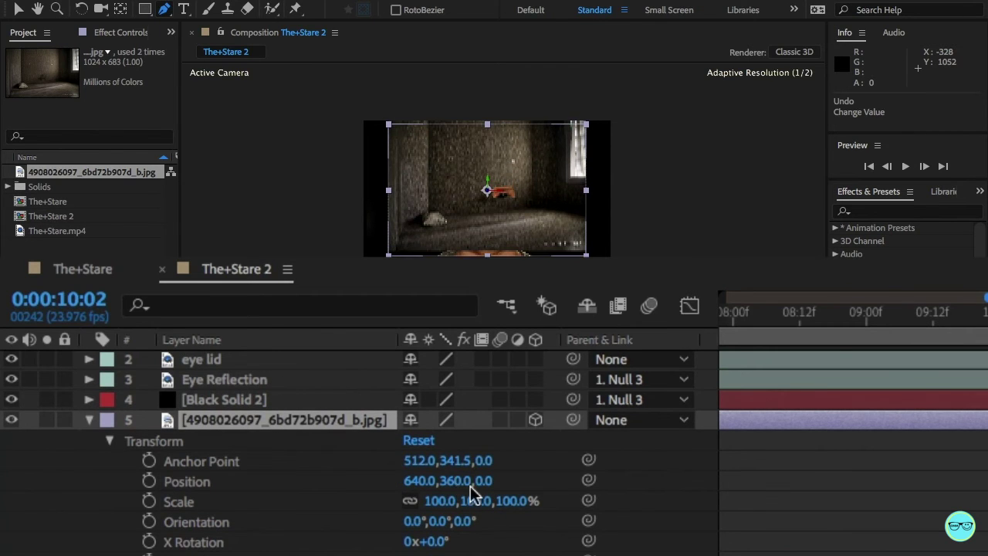
- Position the room image over the black eye at 726, 391 and scale it to 5%
{"action": "left_click", "coordinate": [282, 423]}
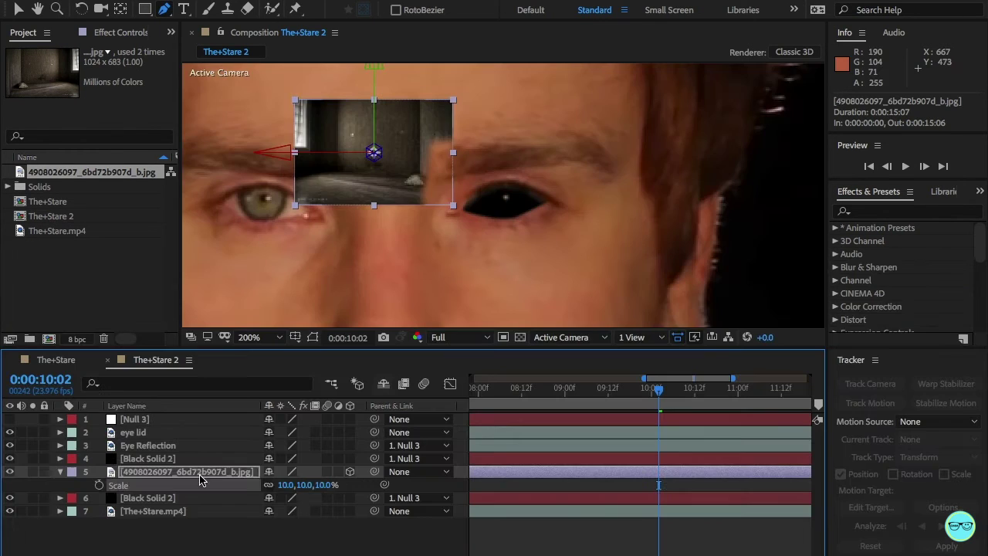
{"action": "key", "text": "p"}
{"action": "left_click_drag", "start_coordinate": [287, 485], "coordinate": [327, 486]}
{"action": "key", "text": "s"}
{"action": "left_click", "coordinate": [323, 487]}
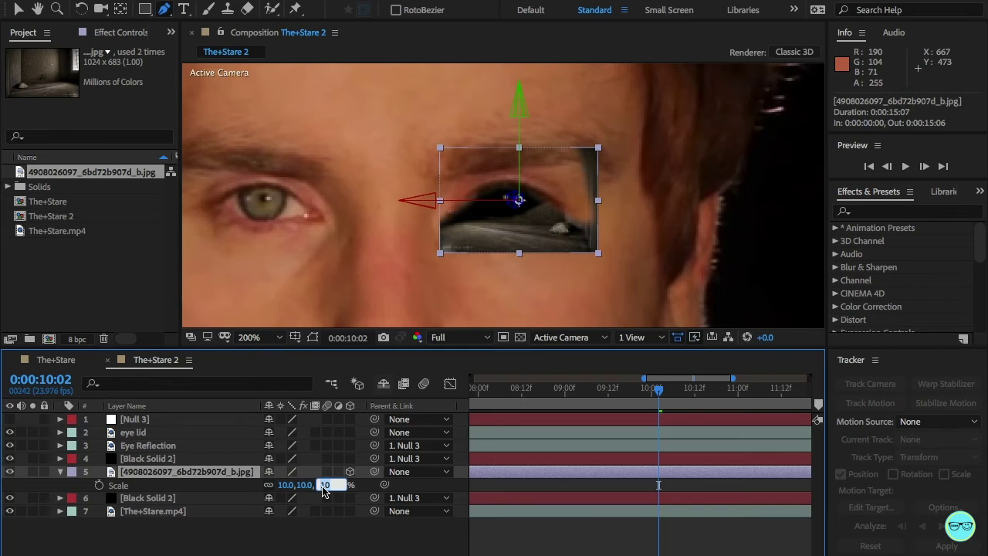
{"action": "type", "text": "5"}
{"action": "key", "text": "Return"}
{"action": "key", "text": "p"}
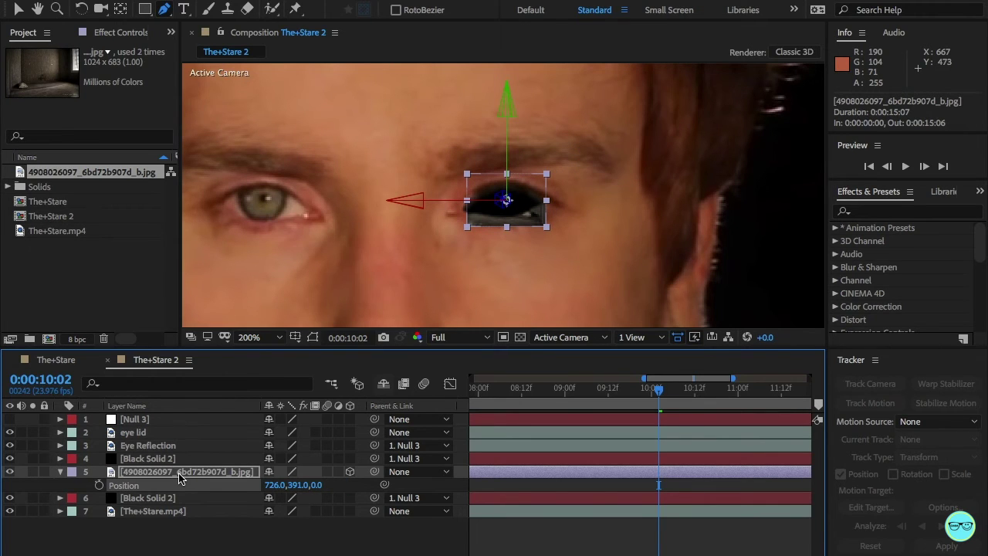
- Give the room image an Alpha Matte from Black Solid 2 and set its opacity to 33%
{"action": "key", "text": "t"}
{"action": "key", "text": "F4"}
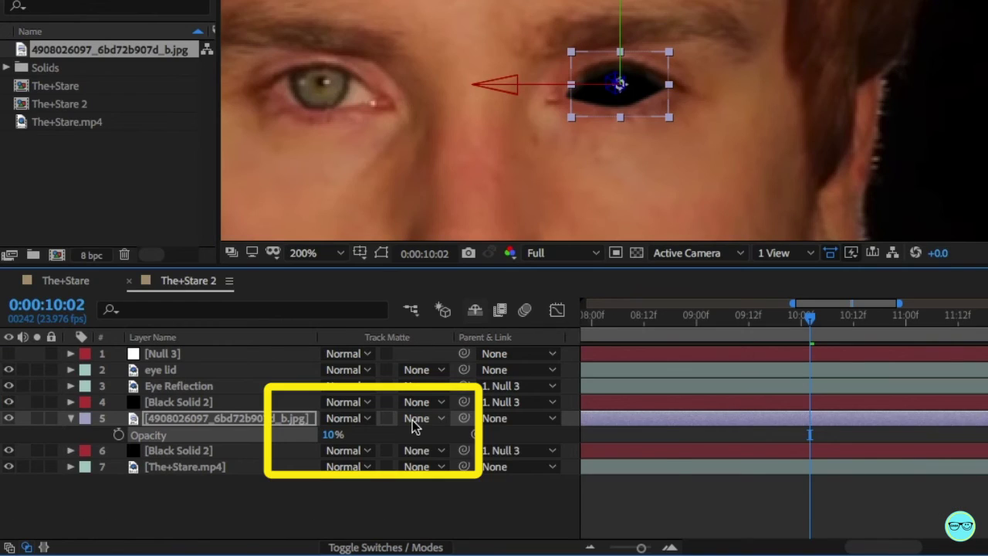
{"action": "left_click", "coordinate": [413, 420]}
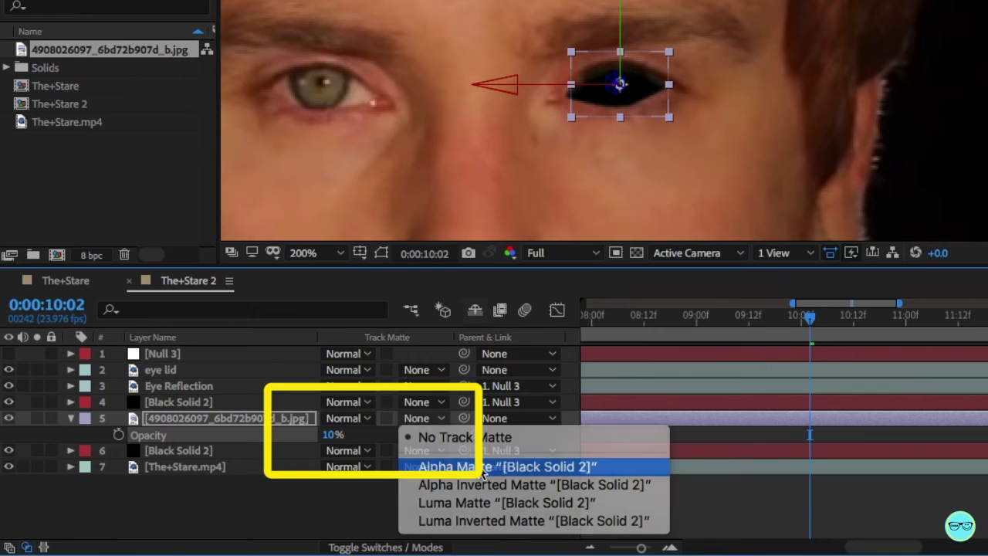
{"action": "left_click", "coordinate": [483, 468]}
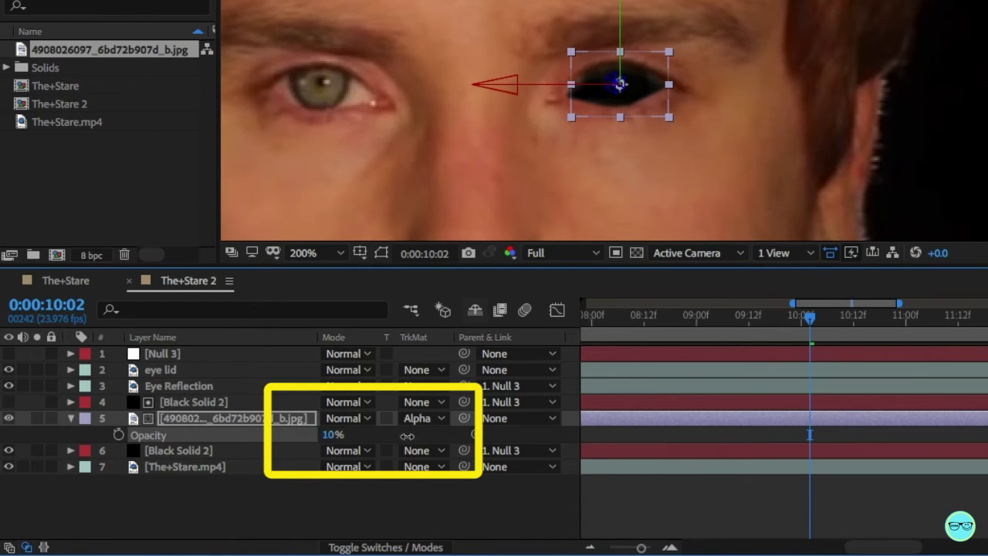
{"action": "left_click_drag", "start_coordinate": [407, 437], "coordinate": [441, 435]}
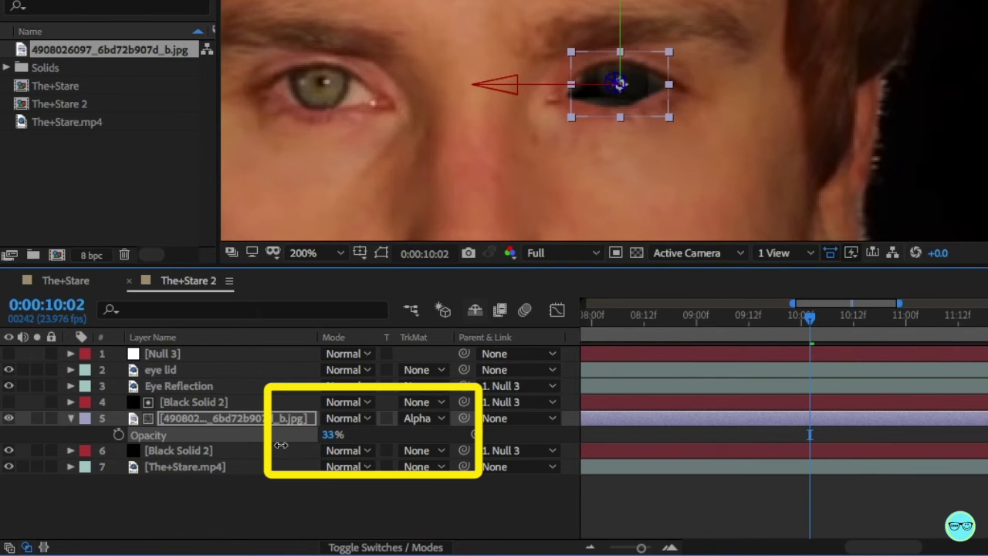
{"action": "left_click", "coordinate": [62, 281]}
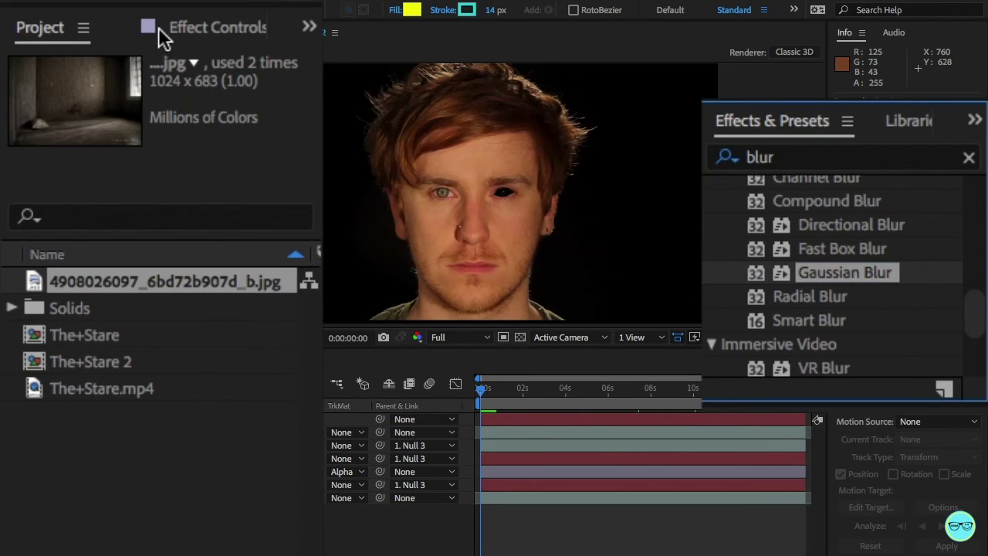
- Set the Gaussian Blur blurriness on the lower Black Solid 2 layer to 3.4
{"action": "left_click", "coordinate": [222, 29]}
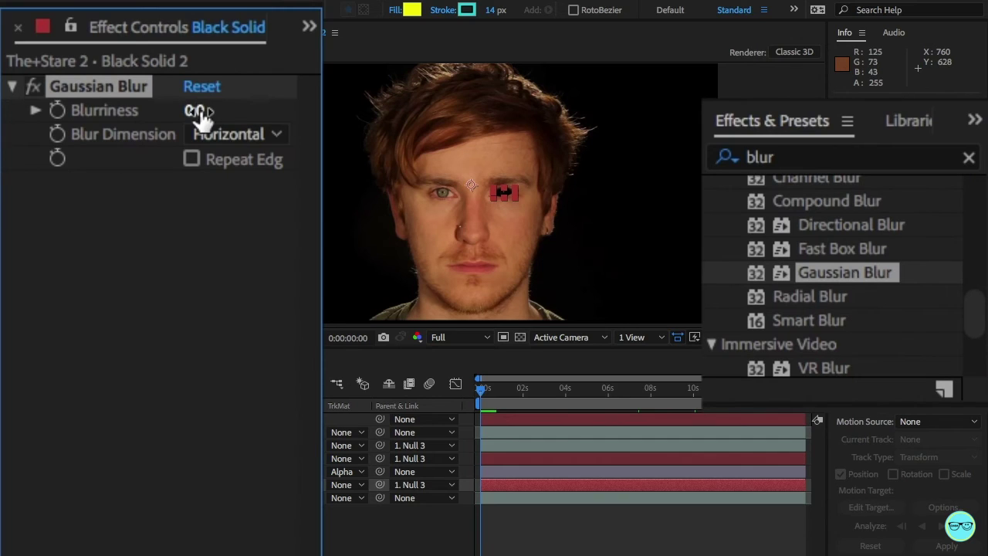
{"action": "key", "text": "v"}
{"action": "key", "text": "Tab"}
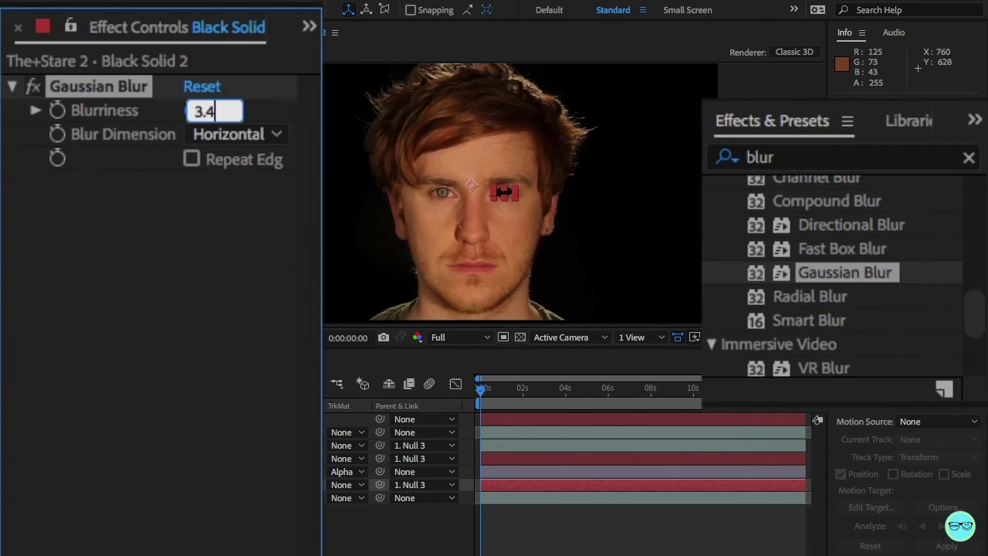
{"action": "key", "text": "Return"}
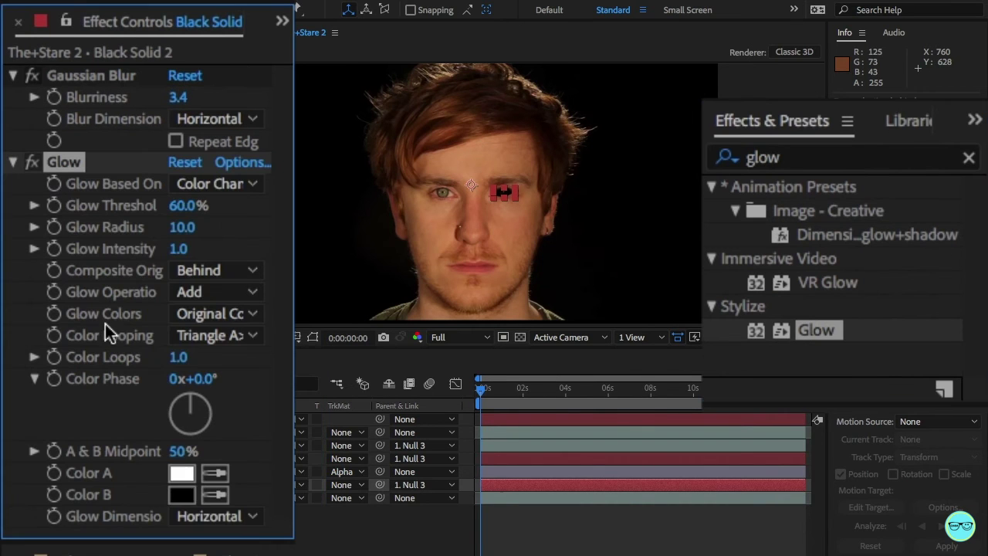
- Set the Glow effect's Color A to yellow and its Glow Intensity to 10 on the lower Black Solid 2
{"action": "left_click", "coordinate": [185, 469]}
{"action": "left_click_drag", "start_coordinate": [417, 397], "coordinate": [416, 391]}
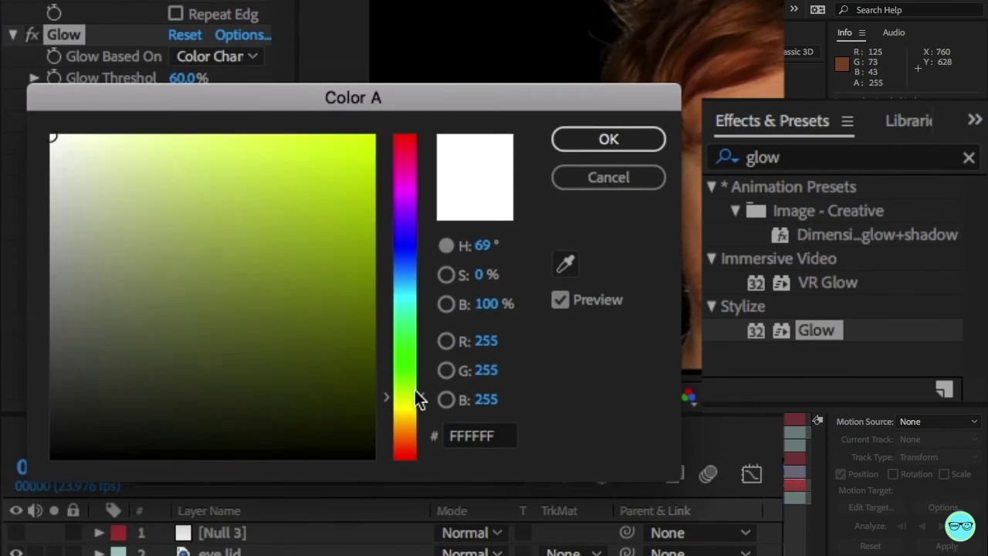
{"action": "left_click_drag", "start_coordinate": [362, 207], "coordinate": [366, 118]}
{"action": "left_click_drag", "start_coordinate": [422, 396], "coordinate": [419, 412]}
{"action": "key", "text": "Return"}
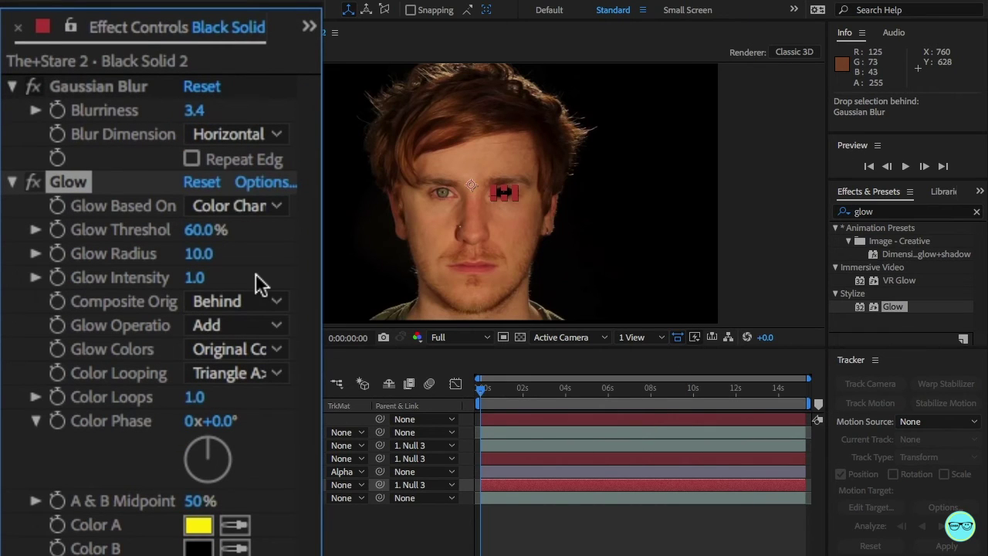
{"action": "left_click", "coordinate": [202, 278]}
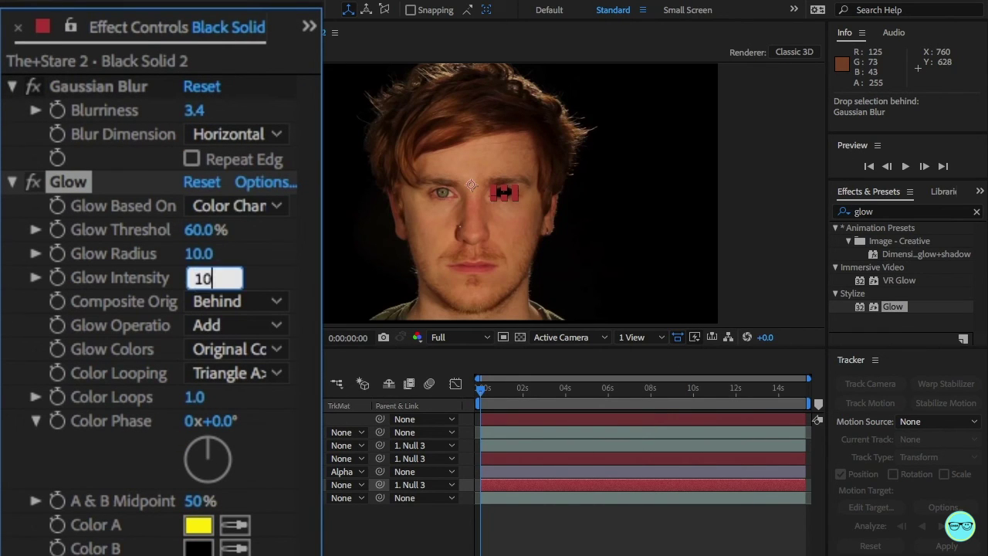
{"action": "key", "text": "Return"}
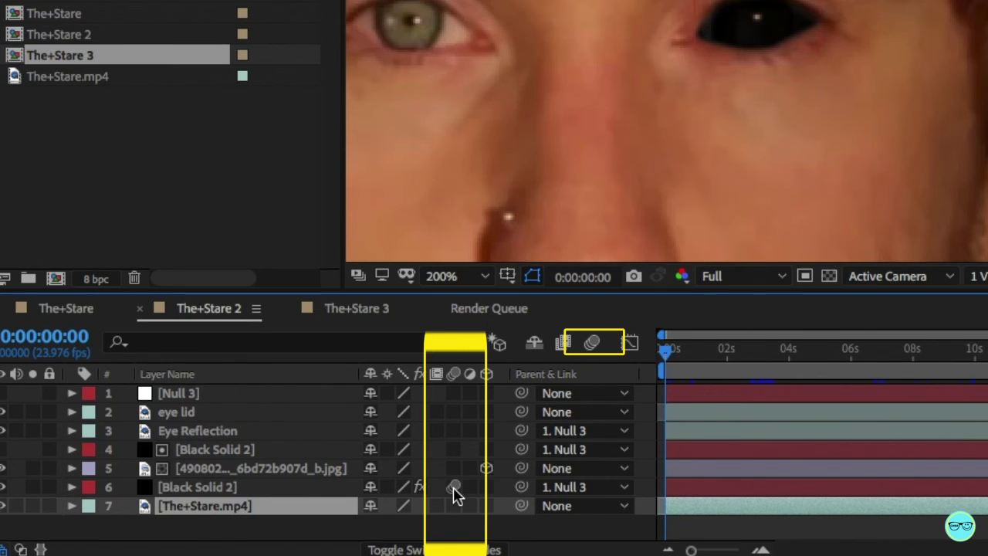
- Turn on motion blur for the lower Black Solid 2, Eye Reflection and eye lid layers, and enable it for the composition
{"action": "left_click", "coordinate": [454, 488]}
{"action": "left_click", "coordinate": [454, 430]}
{"action": "left_click", "coordinate": [593, 345]}
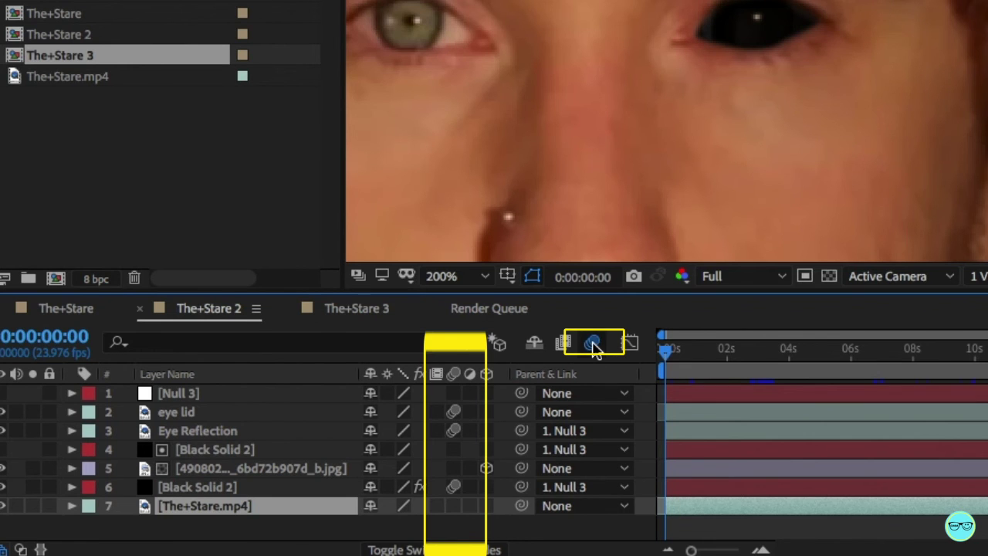